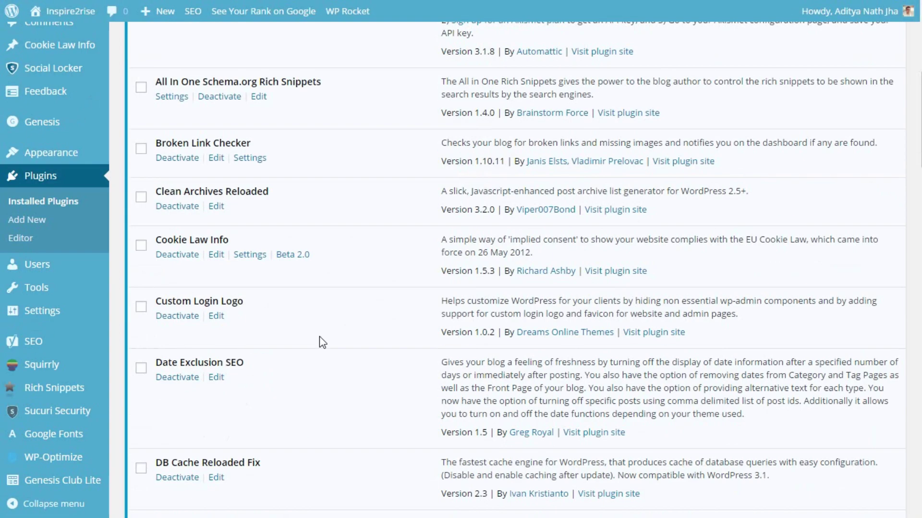
Go to the Add New plugins page and switch to Upload Plugin.
{"action": "scroll", "coordinate": [319, 343], "scroll_direction": "down", "scroll_amount": 15}
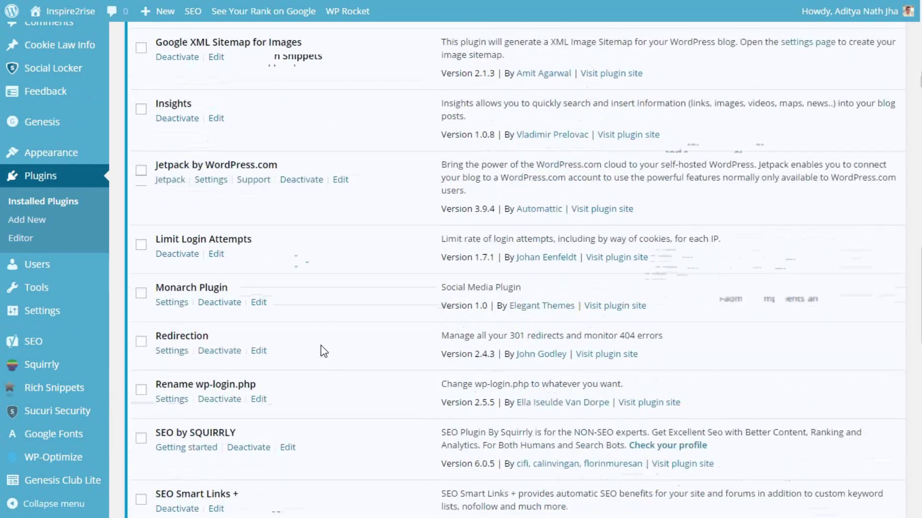
{"action": "scroll", "coordinate": [321, 345], "scroll_direction": "down", "scroll_amount": 15}
{"action": "scroll", "coordinate": [320, 346], "scroll_direction": "up", "scroll_amount": 7}
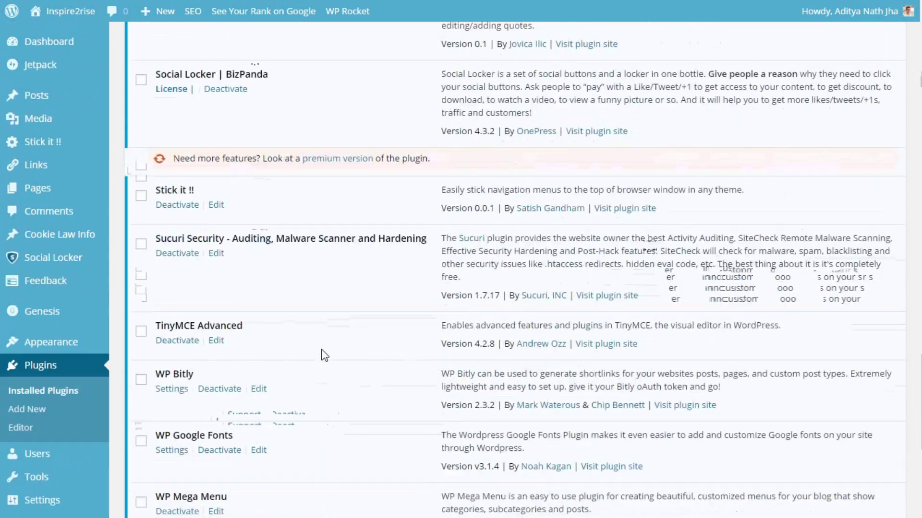
{"action": "scroll", "coordinate": [320, 355], "scroll_direction": "up", "scroll_amount": 15}
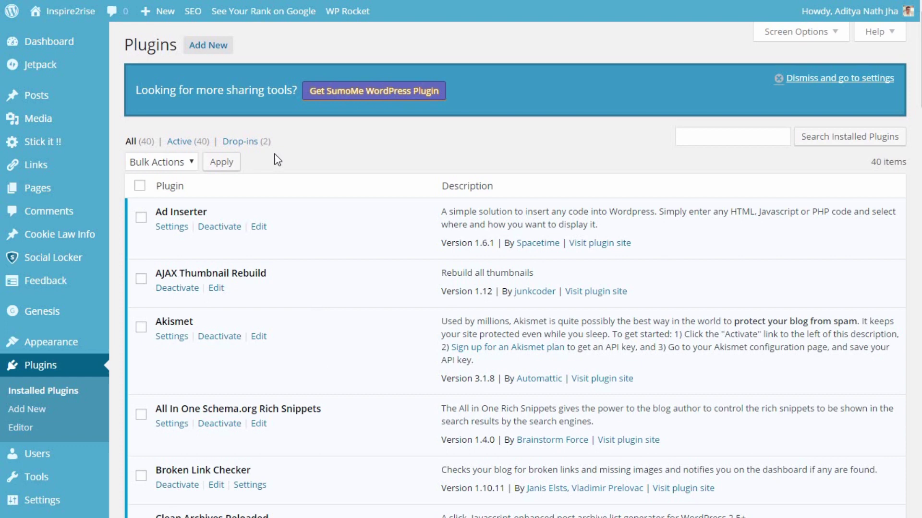
{"action": "left_click", "coordinate": [208, 45]}
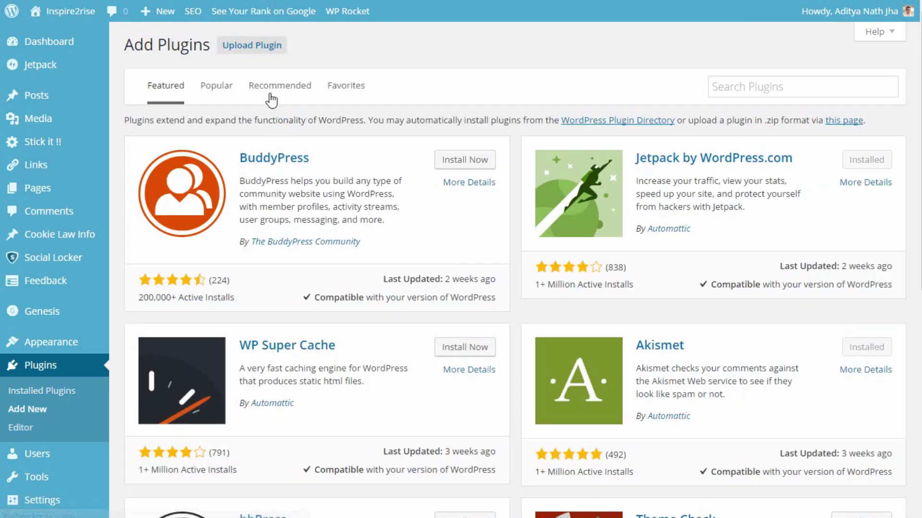
{"action": "left_click", "coordinate": [251, 48]}
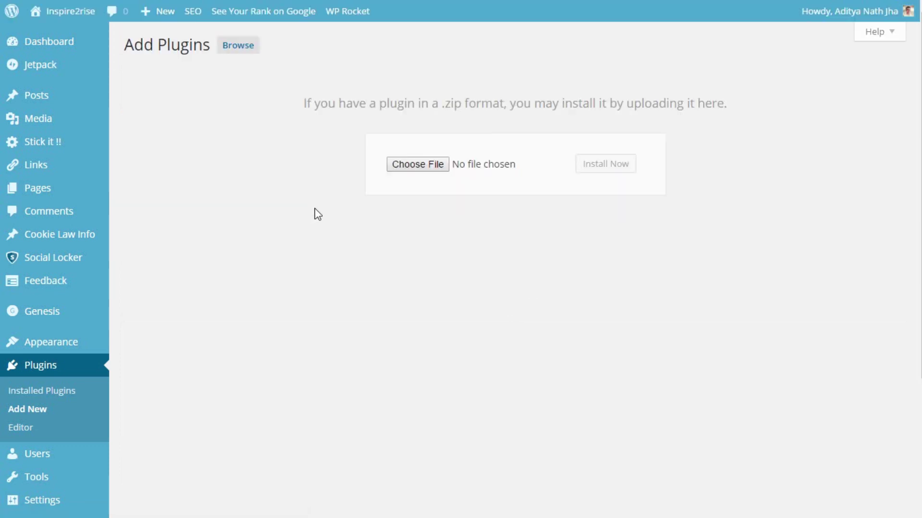
Choose SchemaNinja.zip from the Desktop as the plugin file.
{"action": "left_click", "coordinate": [411, 164]}
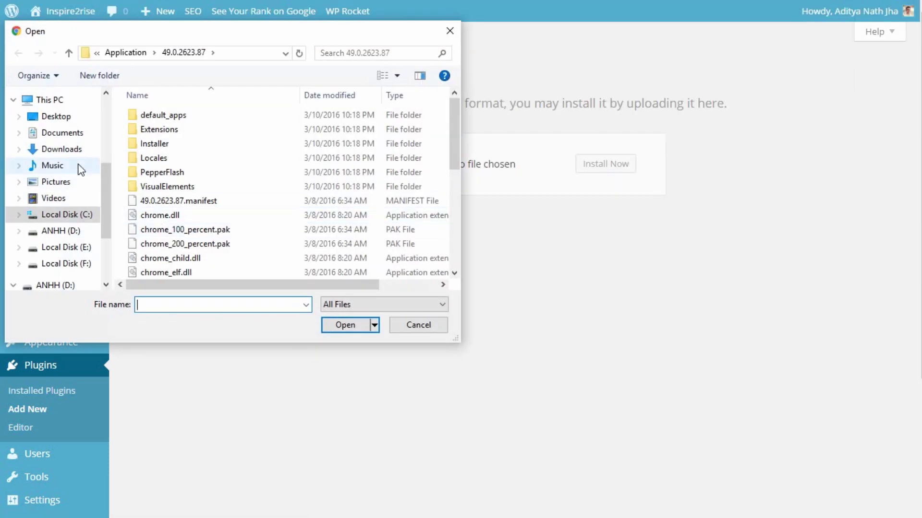
{"action": "left_click", "coordinate": [64, 121]}
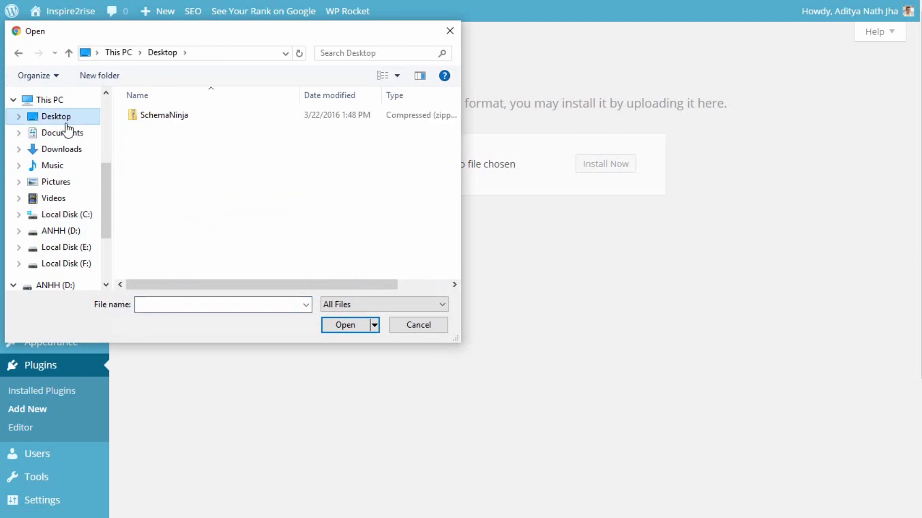
{"action": "left_click", "coordinate": [184, 119]}
{"action": "left_click", "coordinate": [338, 330]}
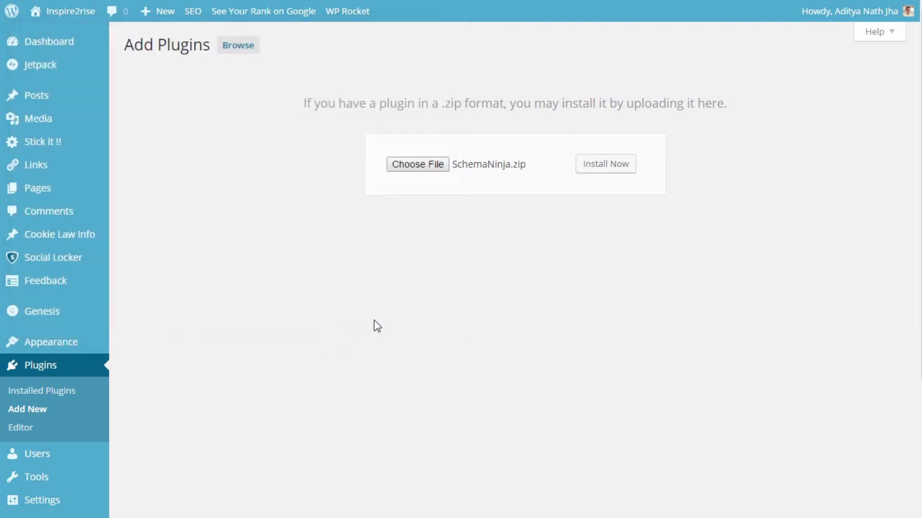
Install the uploaded SchemaNinja.zip and activate the plugin.
{"action": "left_click", "coordinate": [576, 172]}
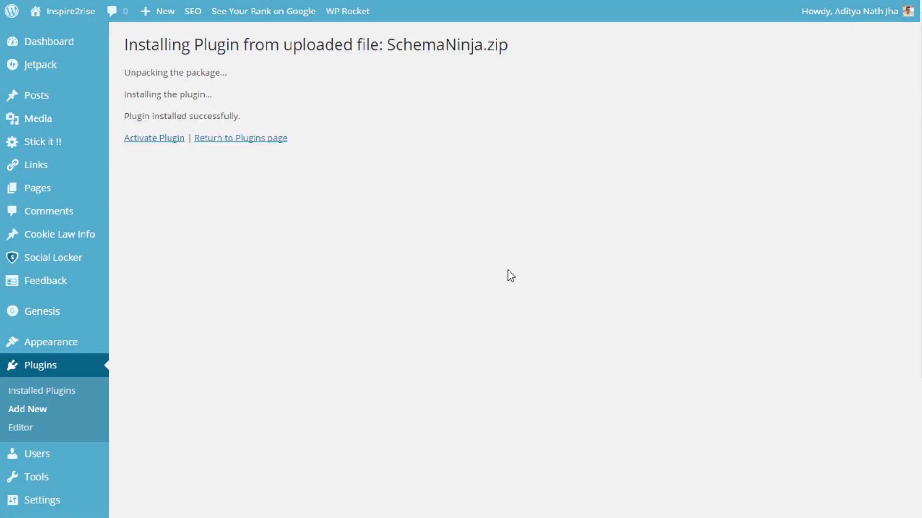
{"action": "left_click", "coordinate": [148, 138]}
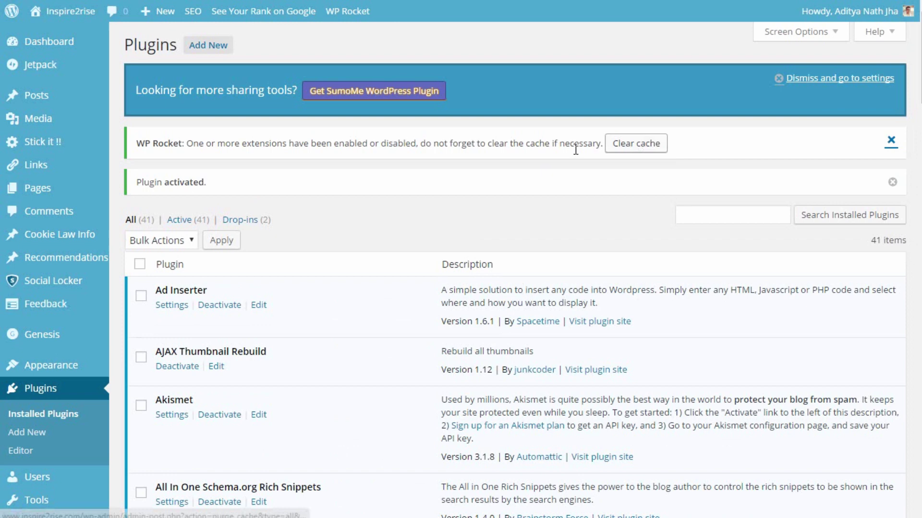
Clear the WP Rocket cache from the notice on the Plugins page.
{"action": "left_click", "coordinate": [643, 147]}
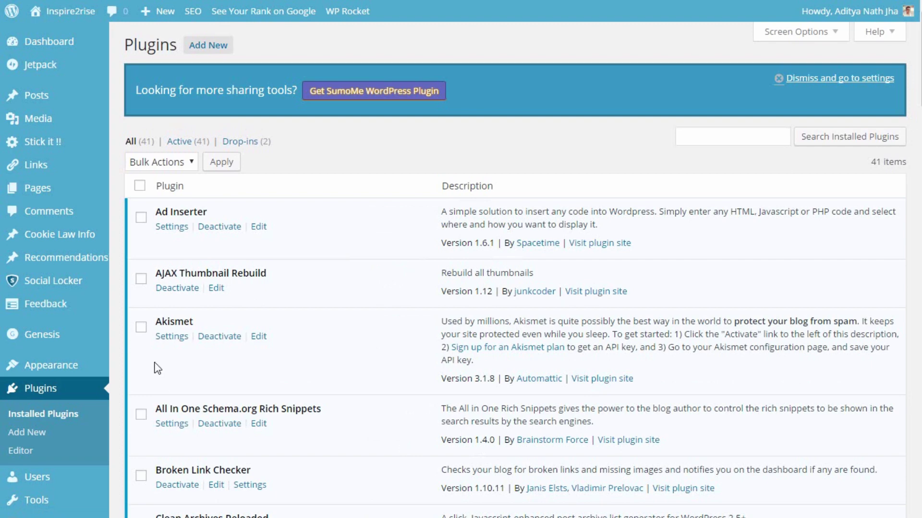
{"action": "scroll", "coordinate": [144, 370], "scroll_direction": "down", "scroll_amount": 5}
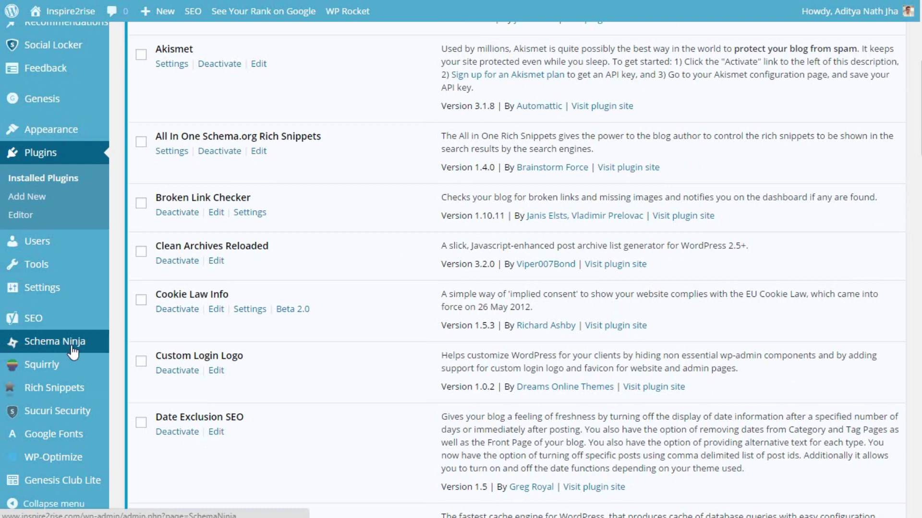
{"action": "left_click", "coordinate": [71, 344]}
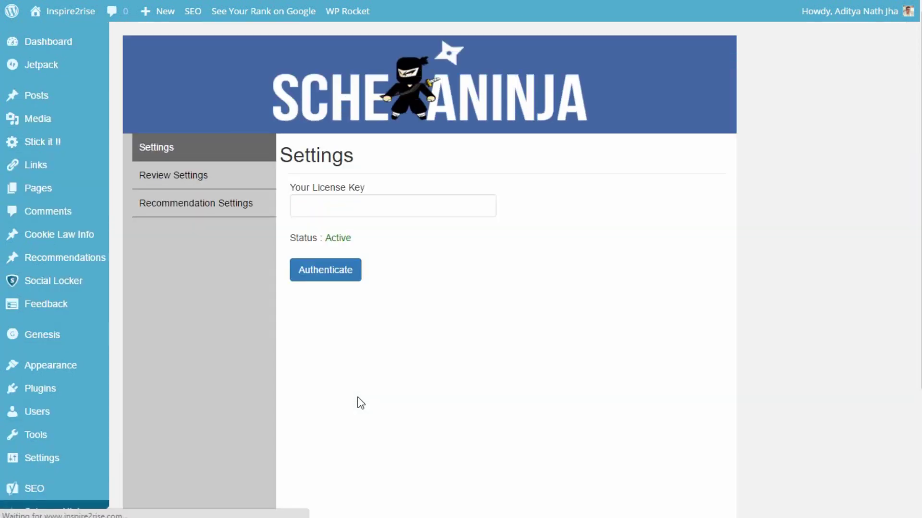
{"action": "left_click", "coordinate": [315, 207]}
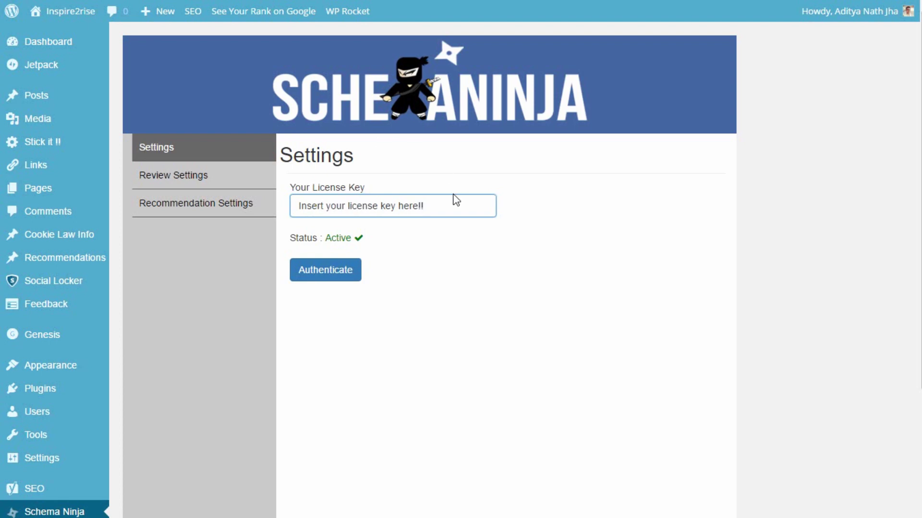
{"action": "left_click_drag", "start_coordinate": [427, 206], "coordinate": [315, 210]}
{"action": "key", "text": "BackSpace"}
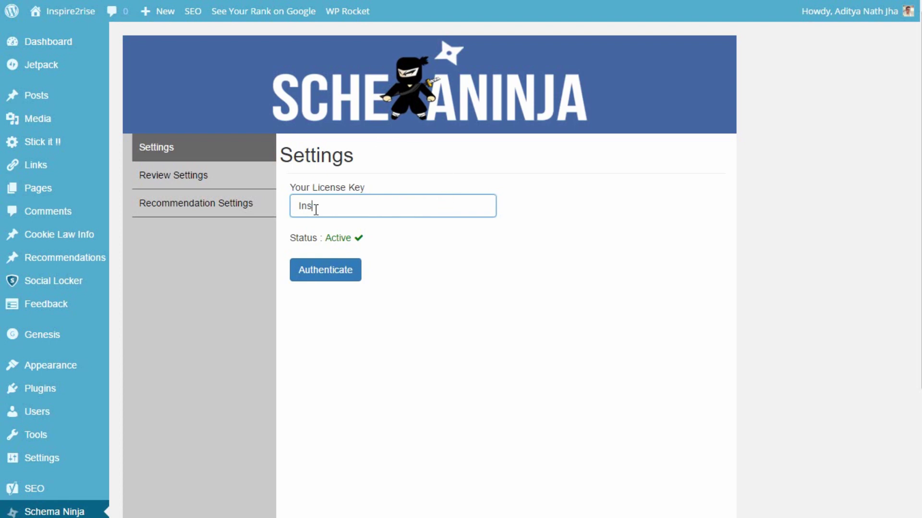
Check SchemaNinja's Review Settings and Custom CSS box, then switch to Recommendation Settings.
{"action": "left_click", "coordinate": [201, 180]}
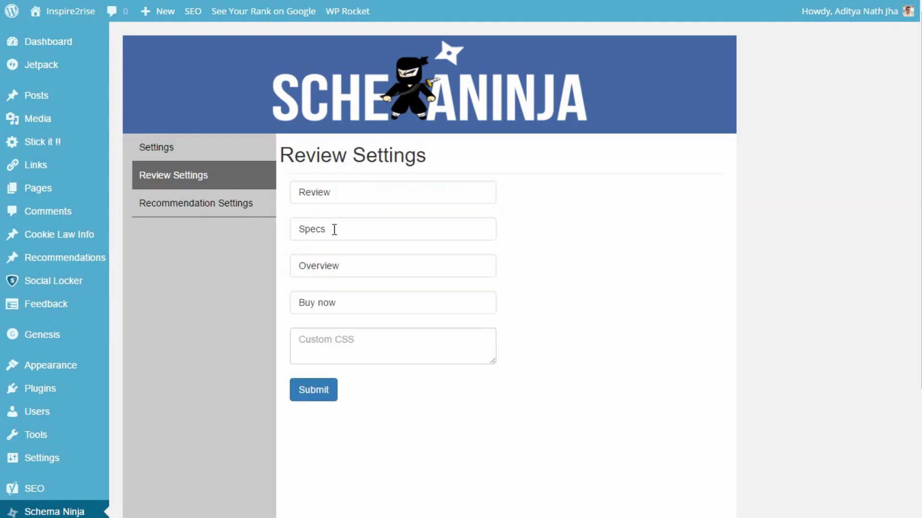
{"action": "left_click", "coordinate": [338, 348]}
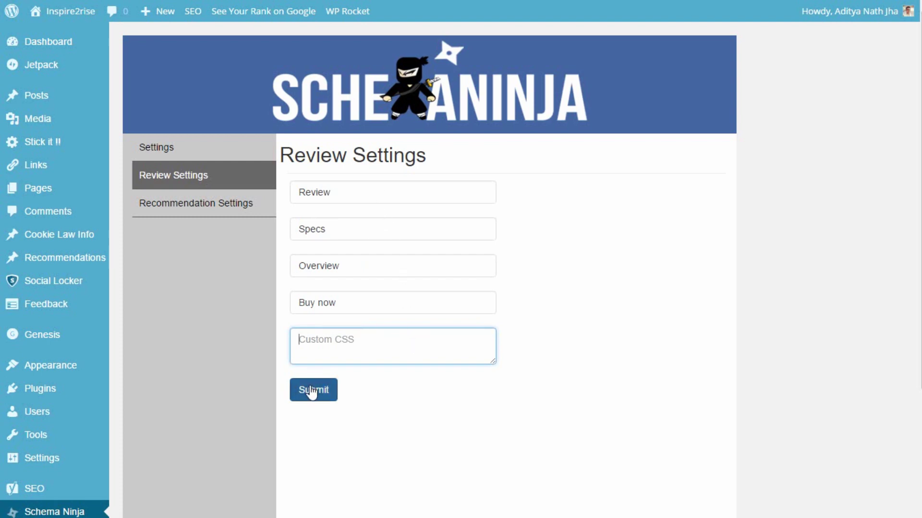
{"action": "left_click", "coordinate": [210, 216]}
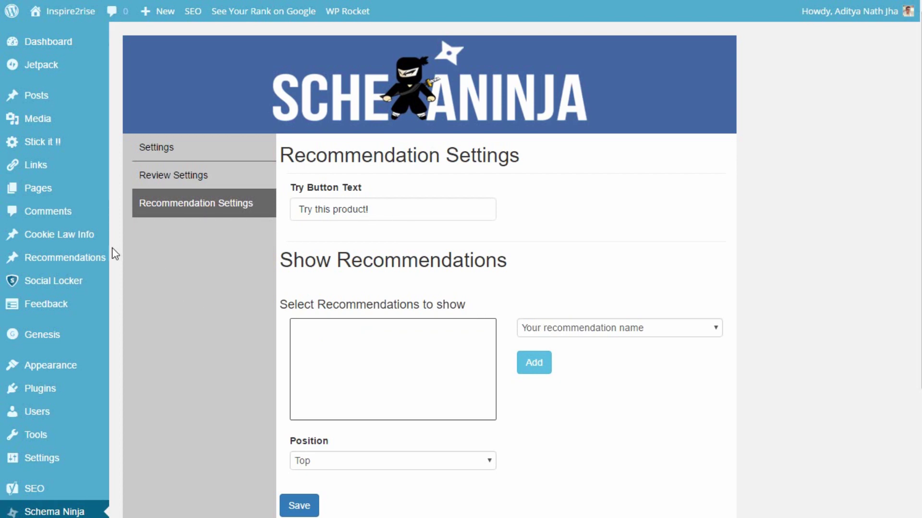
Open All Posts from the Posts menu in the admin sidebar.
{"action": "mouse_move", "coordinate": [104, 257]}
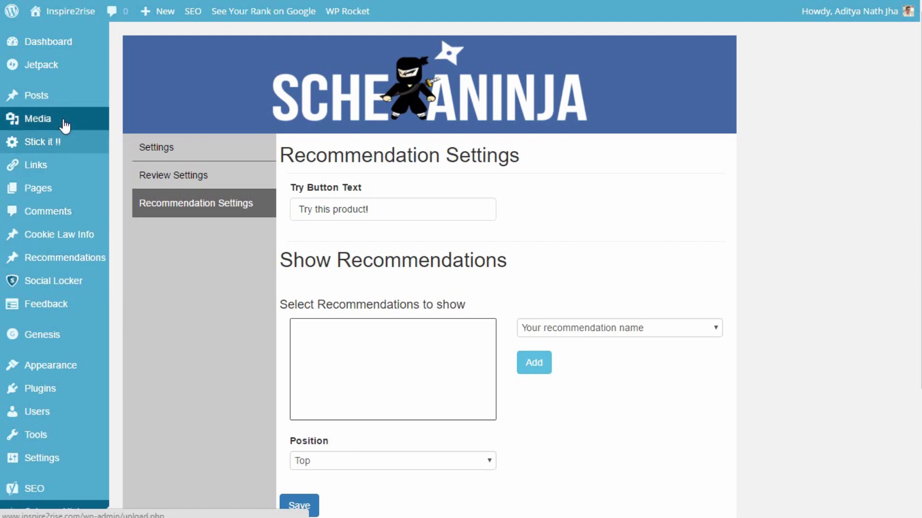
{"action": "mouse_move", "coordinate": [62, 105]}
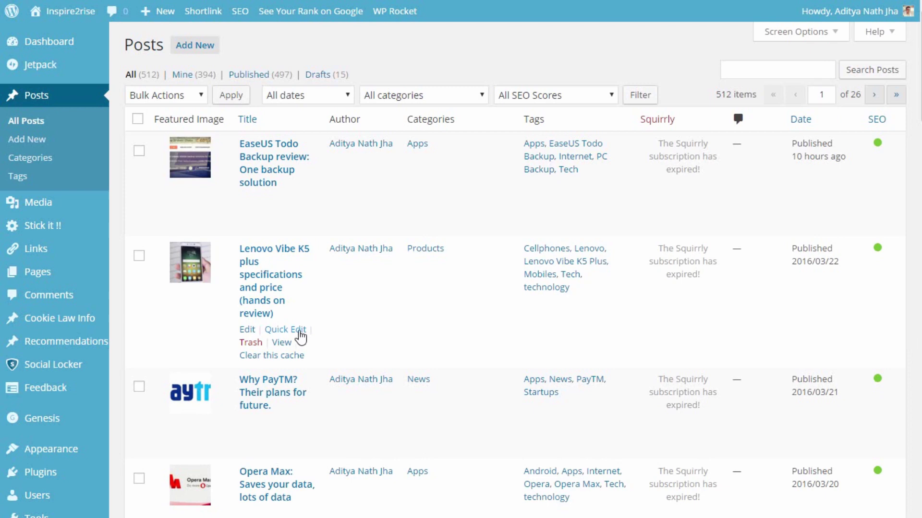
Open the '[Infocus M430] Infocus Bingo 21 review' post in the editor.
{"action": "scroll", "coordinate": [303, 339], "scroll_direction": "down", "scroll_amount": 10}
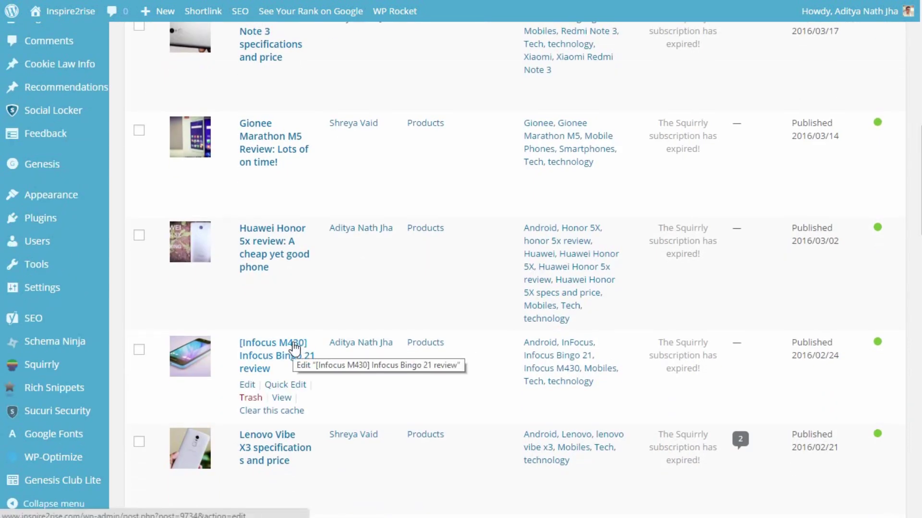
{"action": "left_click", "coordinate": [295, 349]}
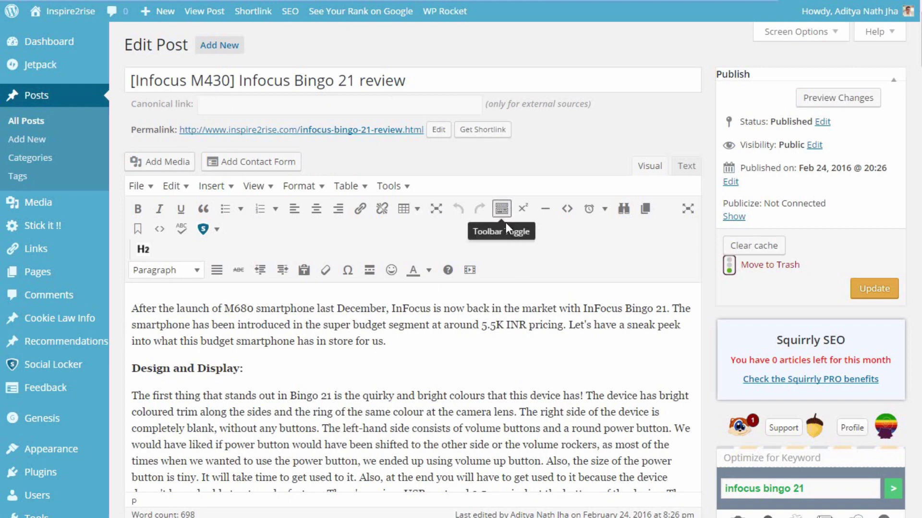
Collapse the Yoast SEO and Excerpt panels and scroll down to the Review box.
{"action": "scroll", "coordinate": [462, 484], "scroll_direction": "down", "scroll_amount": 8}
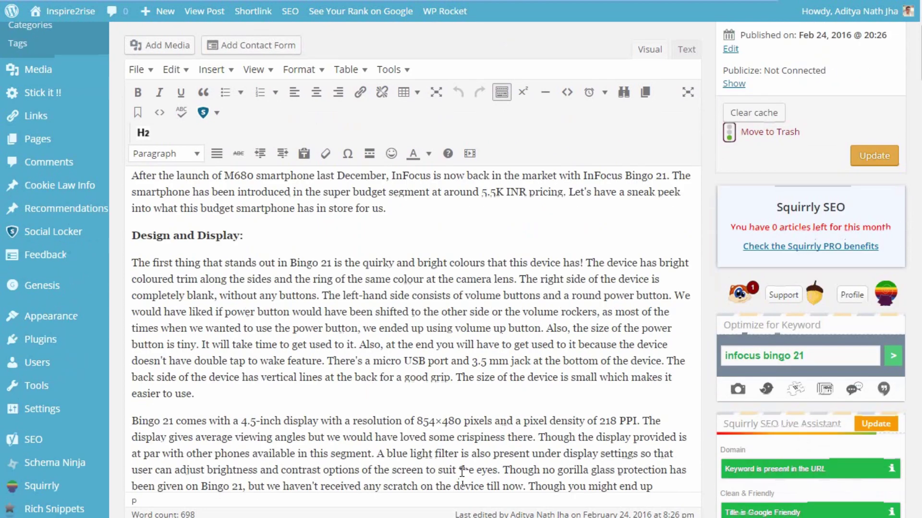
{"action": "scroll", "coordinate": [461, 472], "scroll_direction": "down", "scroll_amount": 10}
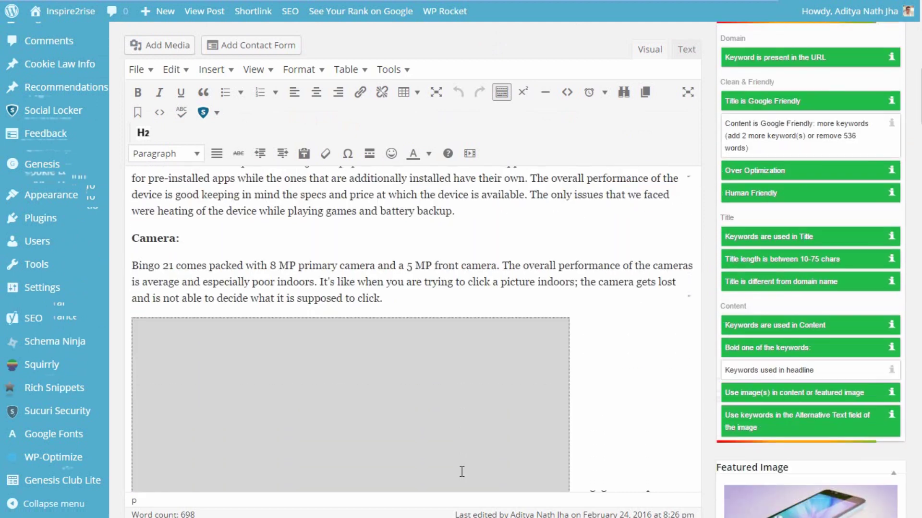
{"action": "scroll", "coordinate": [461, 472], "scroll_direction": "down", "scroll_amount": 10}
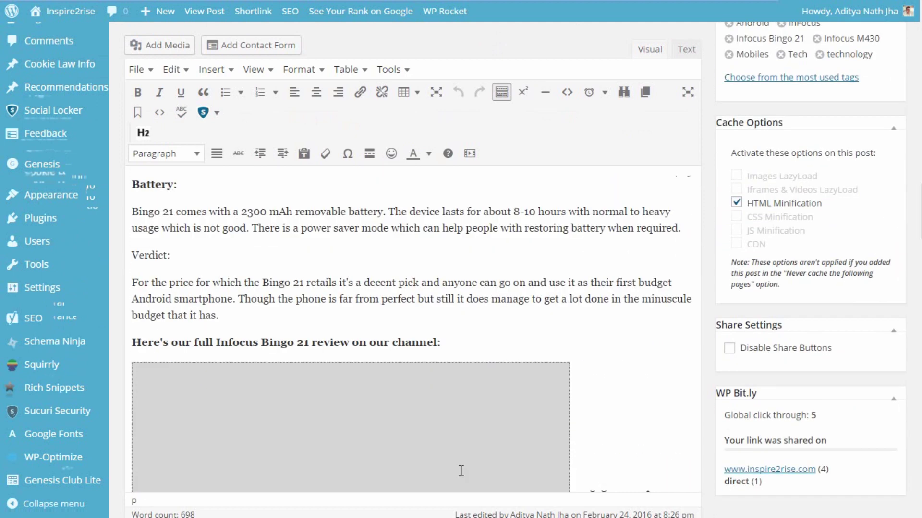
{"action": "scroll", "coordinate": [461, 471], "scroll_direction": "down", "scroll_amount": 3}
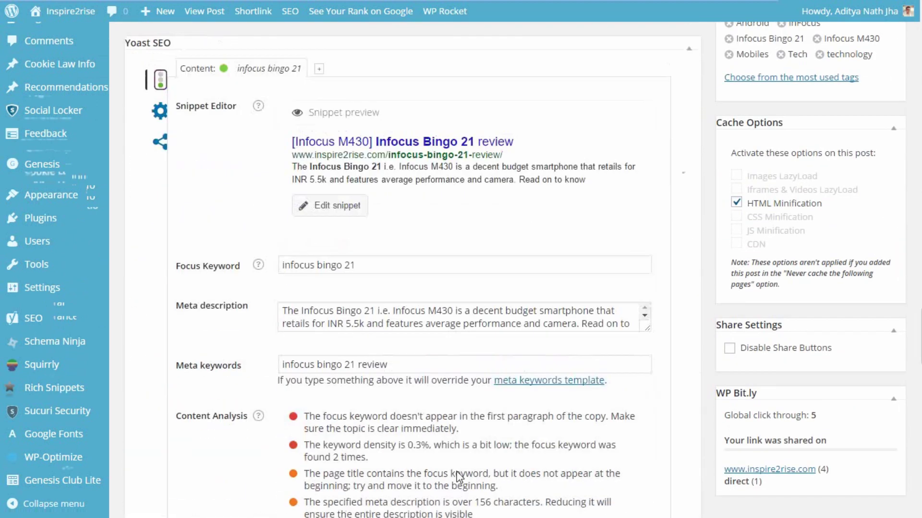
{"action": "scroll", "coordinate": [456, 473], "scroll_direction": "up", "scroll_amount": 6}
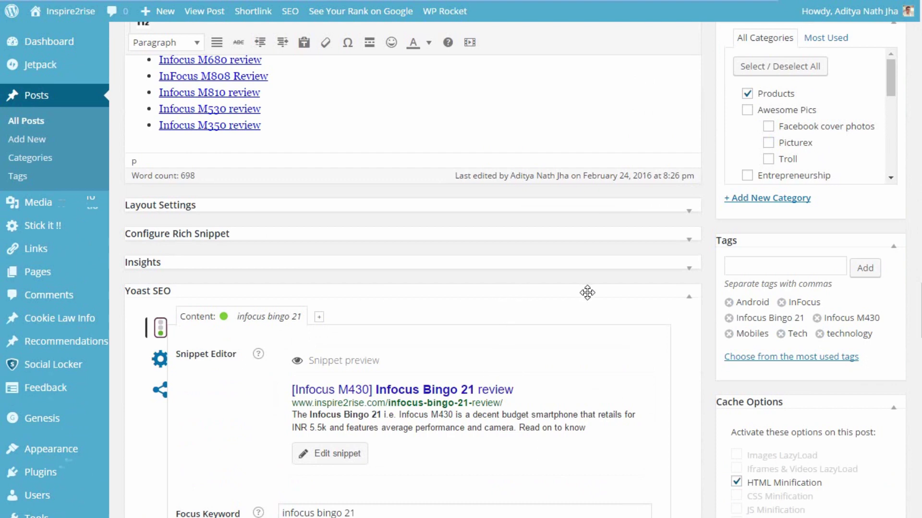
{"action": "left_click", "coordinate": [687, 297]}
{"action": "left_click", "coordinate": [687, 325]}
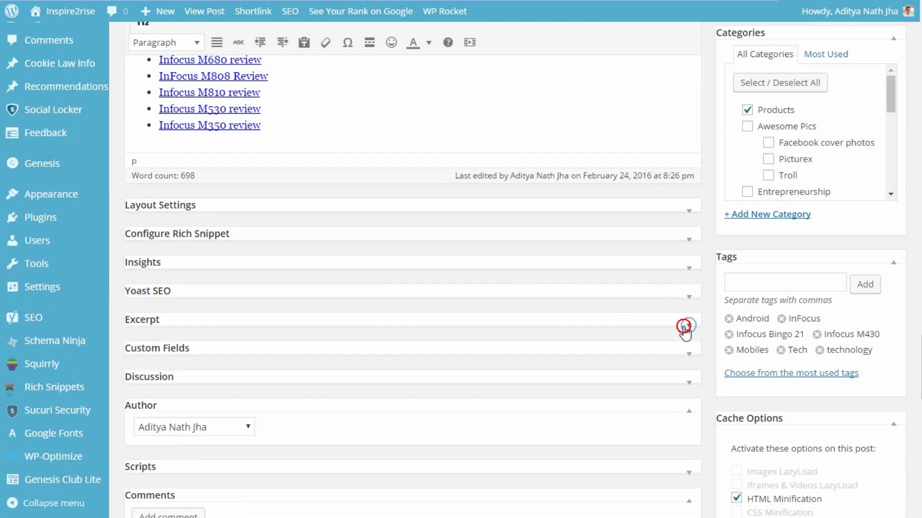
{"action": "scroll", "coordinate": [496, 408], "scroll_direction": "down", "scroll_amount": 4}
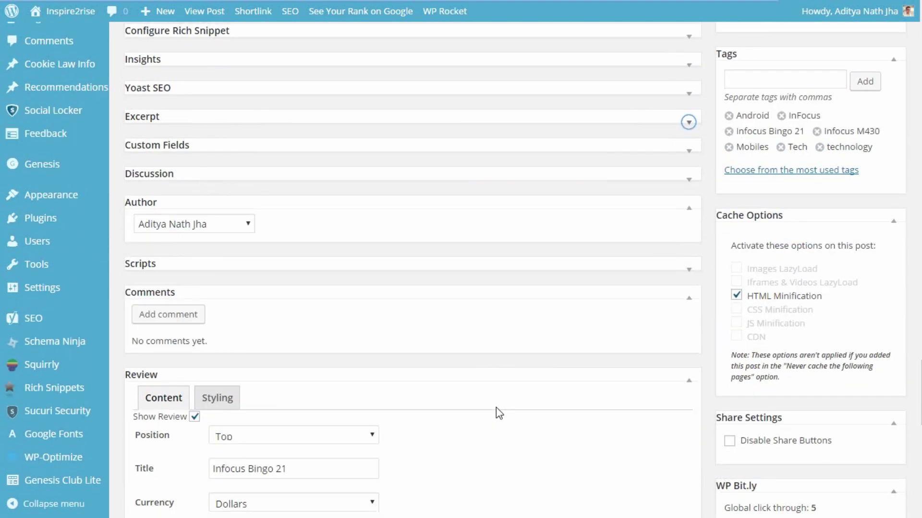
Collapse the Author and Comments panels and re-expand the Review box.
{"action": "left_click", "coordinate": [688, 207]}
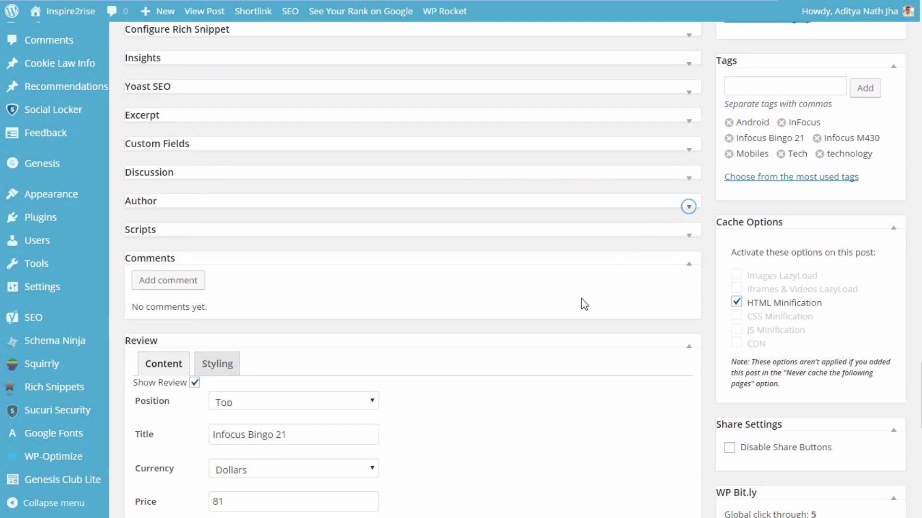
{"action": "left_click", "coordinate": [690, 267]}
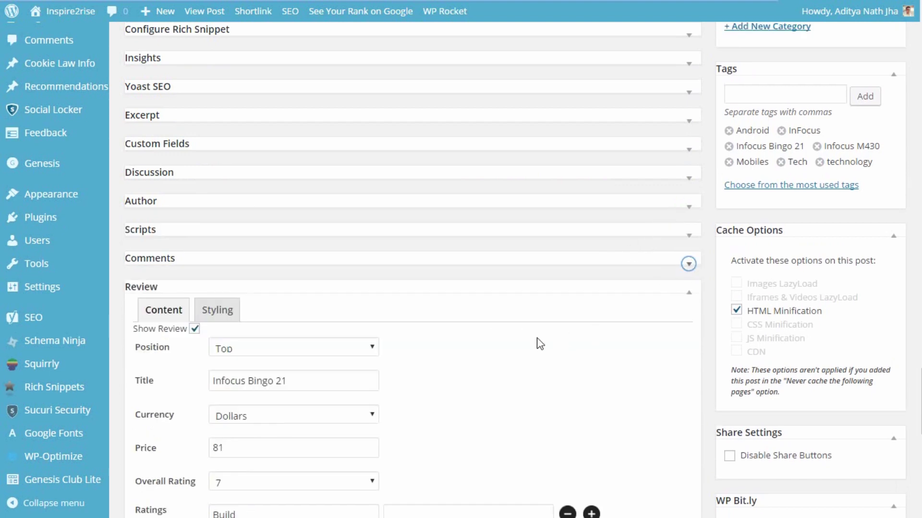
{"action": "left_click", "coordinate": [147, 287]}
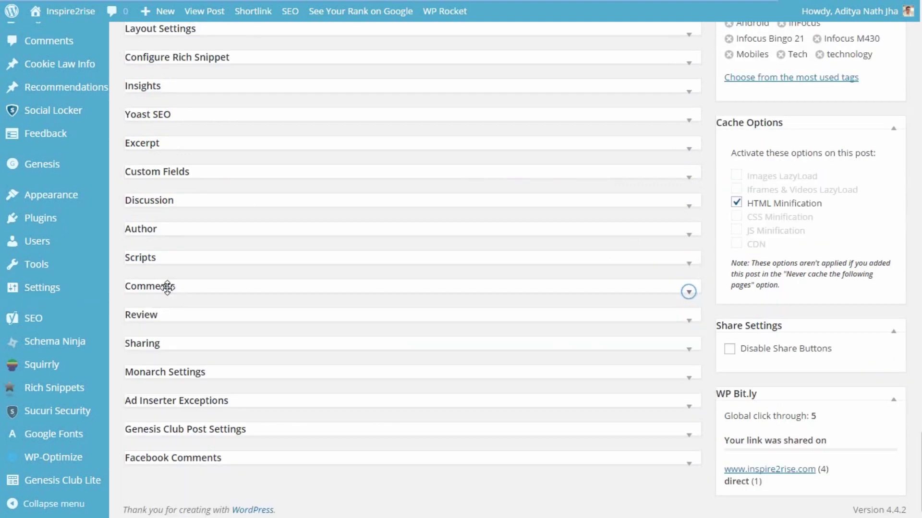
{"action": "left_click", "coordinate": [195, 312]}
Keep Show Review on with position Top and check the title 'Infocus Bingo 21'.
{"action": "left_click", "coordinate": [195, 357]}
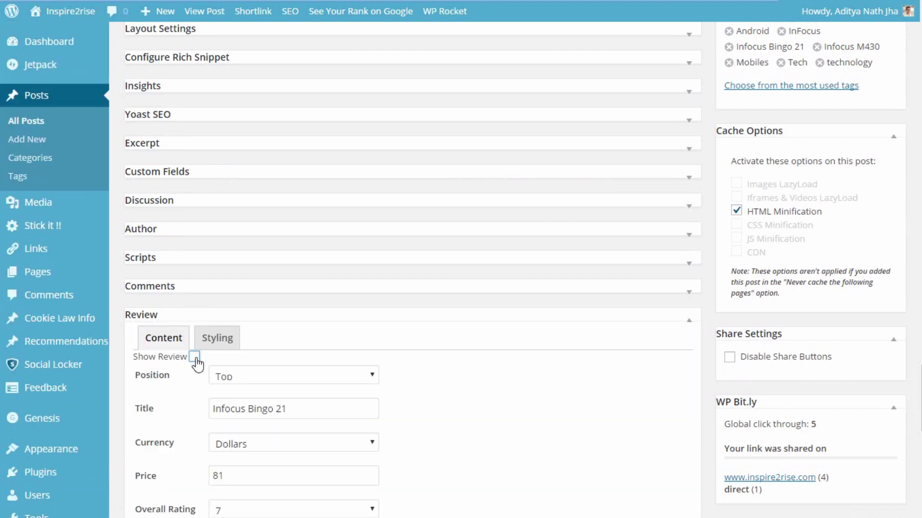
{"action": "left_click", "coordinate": [195, 357]}
{"action": "scroll", "coordinate": [446, 362], "scroll_direction": "down", "scroll_amount": 3}
{"action": "left_click", "coordinate": [224, 240]}
{"action": "left_click", "coordinate": [224, 240]}
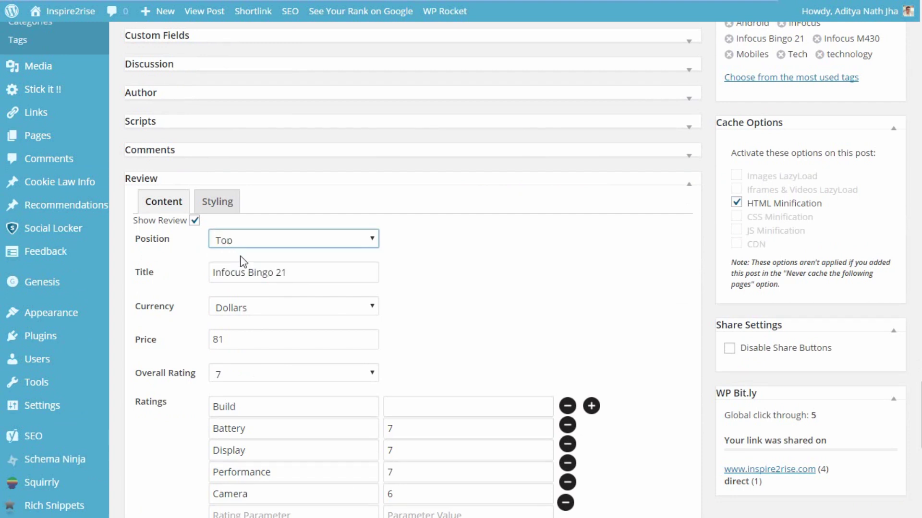
{"action": "left_click", "coordinate": [305, 278]}
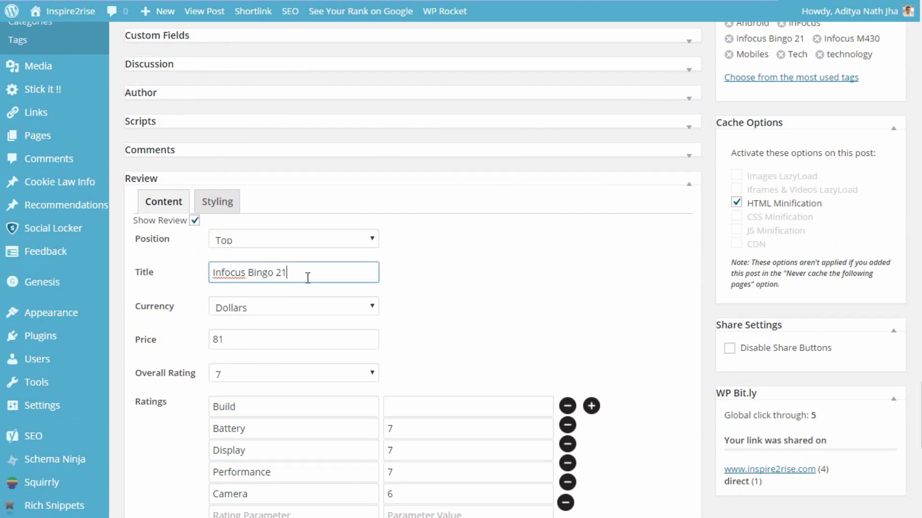
Keep the review currency as Dollars, overall rating 7 and price 81.
{"action": "left_click", "coordinate": [295, 309]}
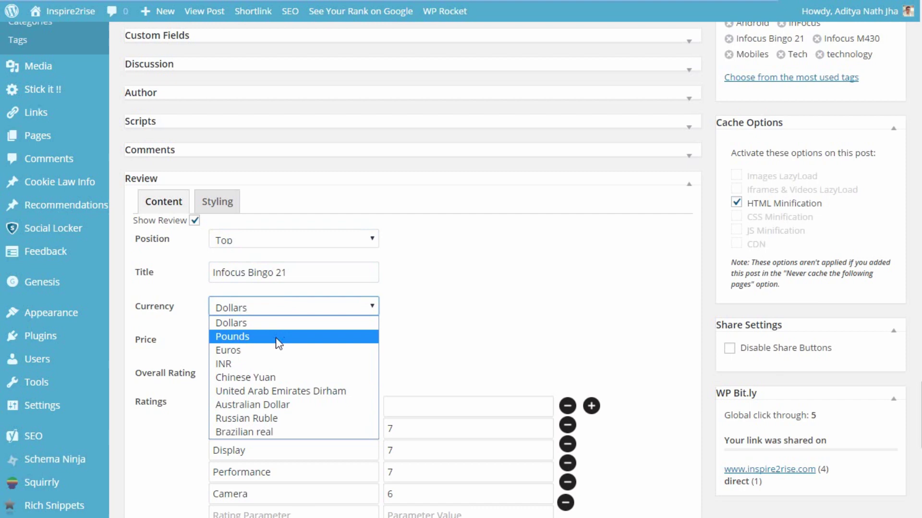
{"action": "left_click", "coordinate": [278, 309]}
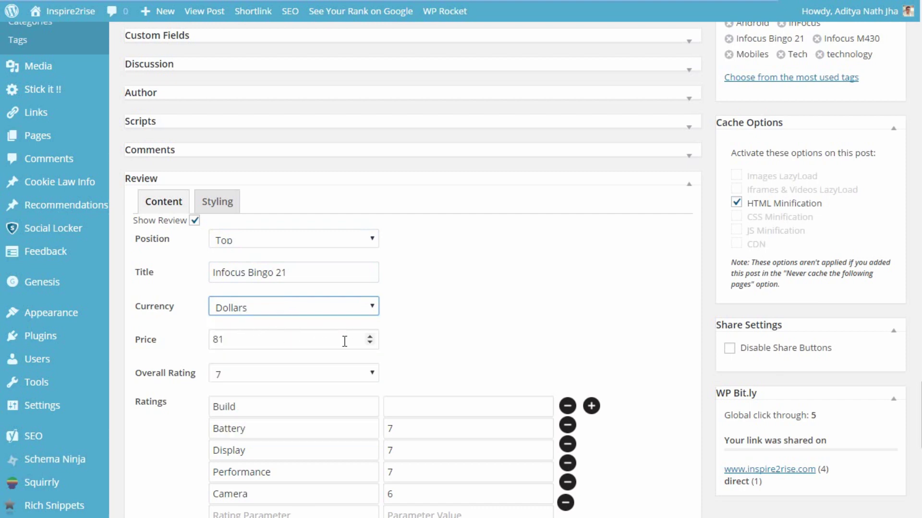
{"action": "left_click", "coordinate": [315, 376]}
{"action": "left_click", "coordinate": [315, 376]}
{"action": "left_click", "coordinate": [291, 344]}
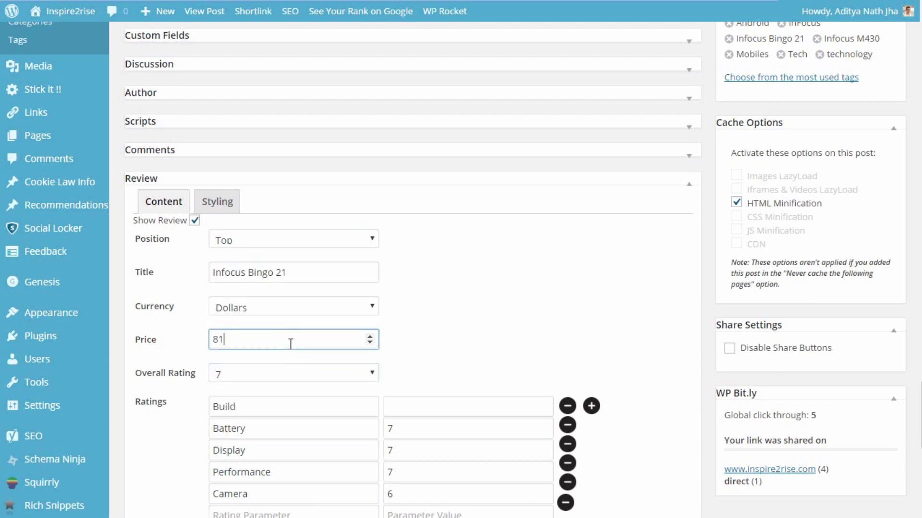
{"action": "left_click", "coordinate": [405, 373]}
Set the Build rating value to 6.
{"action": "scroll", "coordinate": [404, 378], "scroll_direction": "down", "scroll_amount": 2}
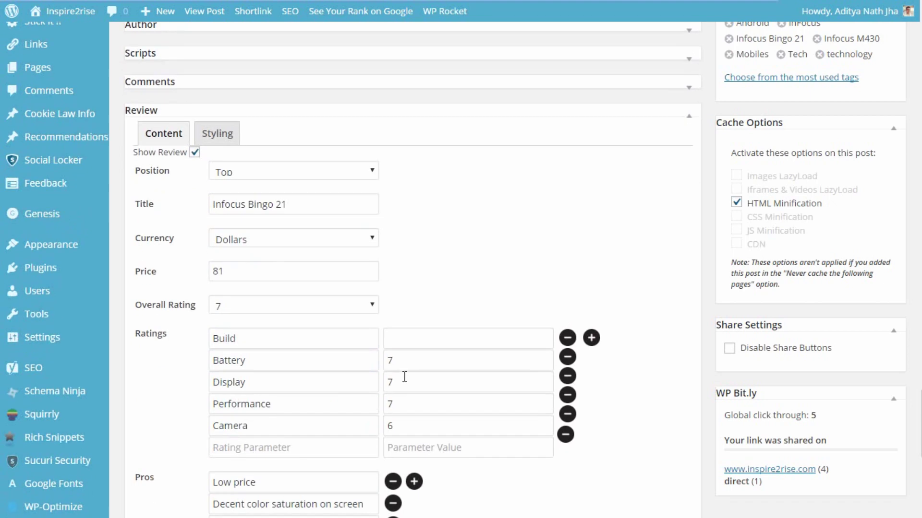
{"action": "left_click", "coordinate": [412, 334]}
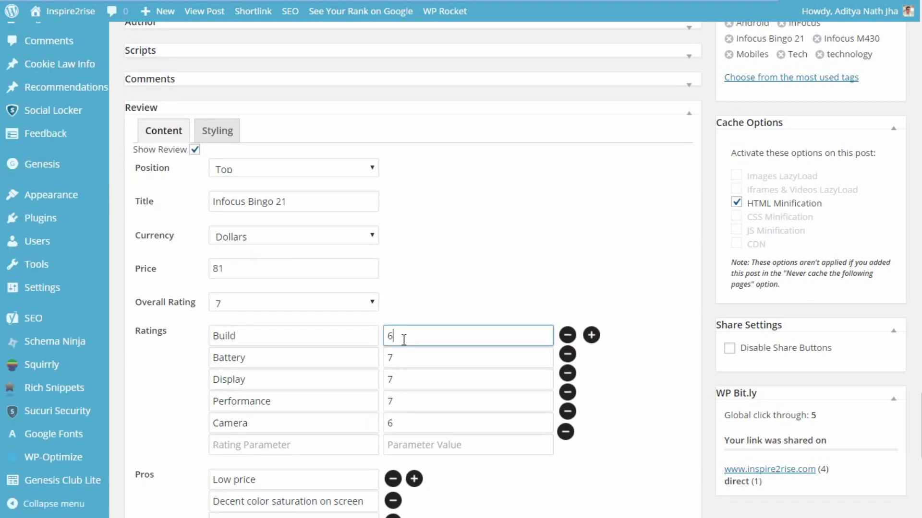
{"action": "left_click", "coordinate": [454, 279]}
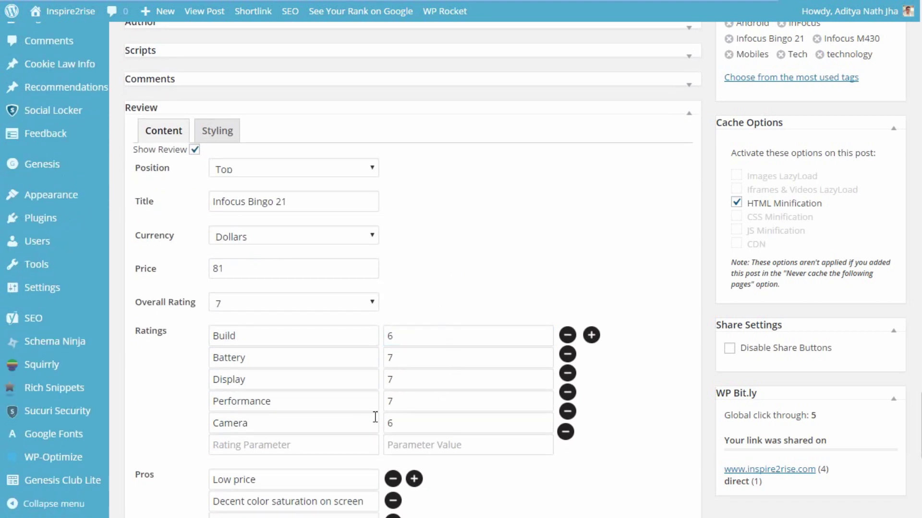
Look over the Pros entries, product link and summary, leaving them unchanged.
{"action": "scroll", "coordinate": [339, 450], "scroll_direction": "down", "scroll_amount": 4}
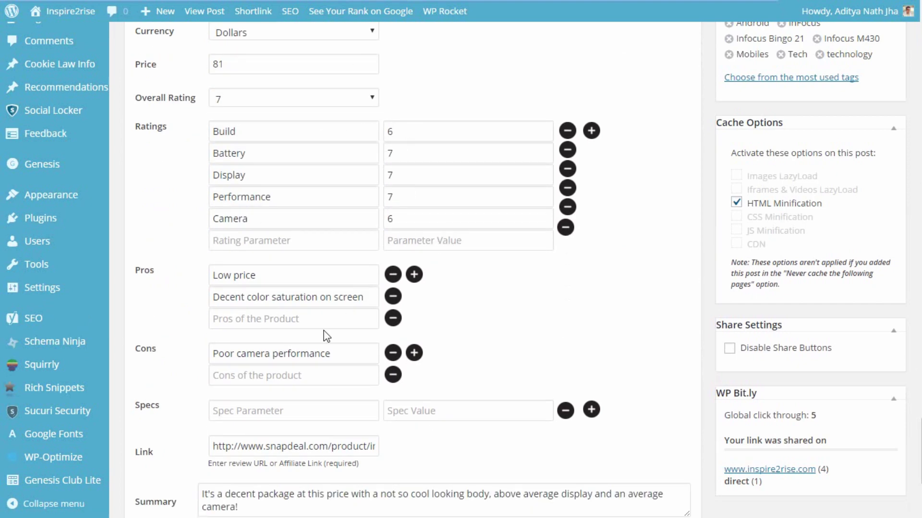
{"action": "left_click", "coordinate": [416, 274]}
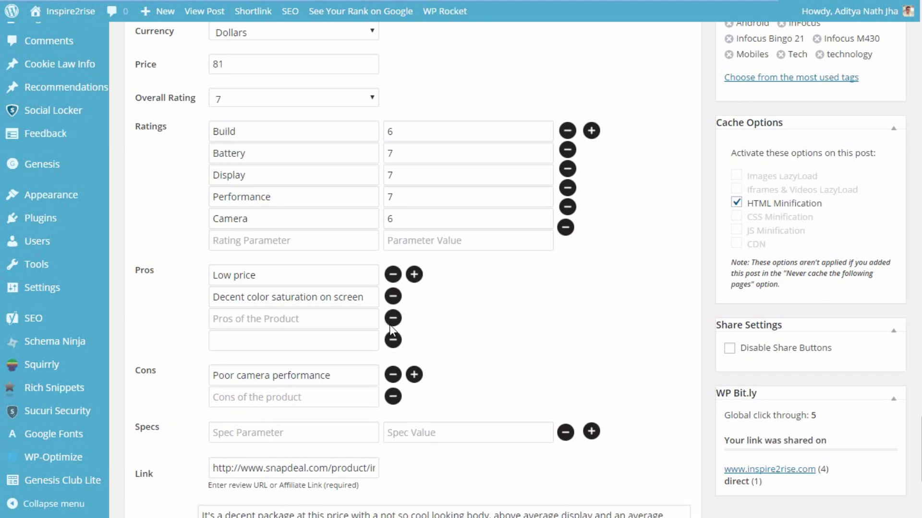
{"action": "left_click", "coordinate": [393, 340]}
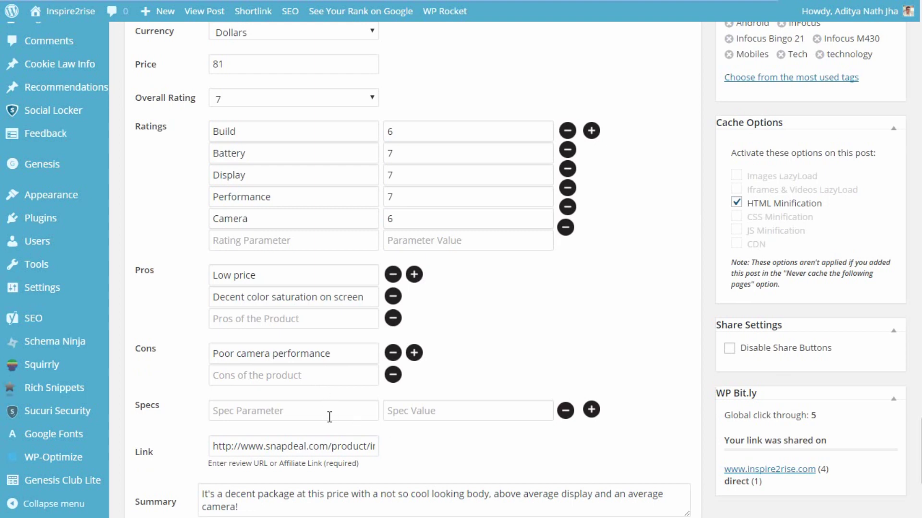
{"action": "scroll", "coordinate": [379, 449], "scroll_direction": "down", "scroll_amount": 1}
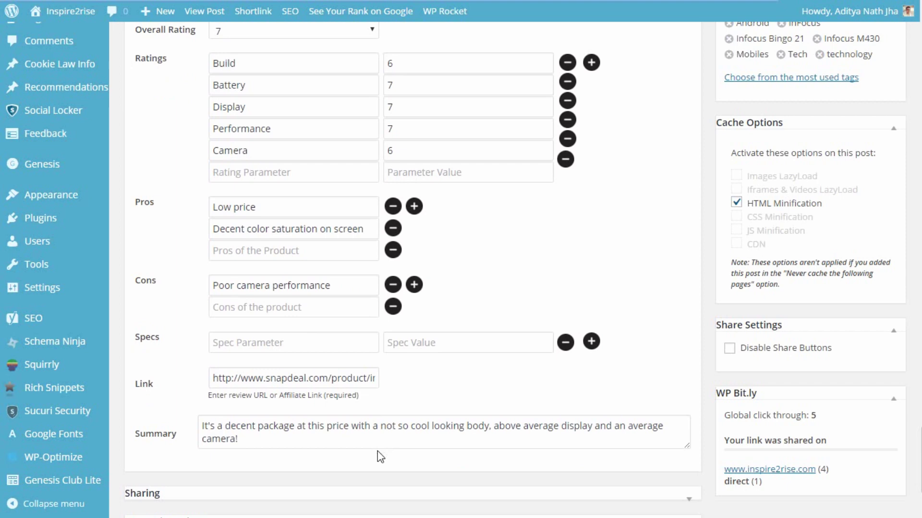
{"action": "left_click_drag", "start_coordinate": [300, 376], "coordinate": [422, 381]}
{"action": "left_click", "coordinate": [422, 381]}
{"action": "scroll", "coordinate": [240, 432], "scroll_direction": "down", "scroll_amount": 1}
{"action": "scroll", "coordinate": [346, 432], "scroll_direction": "up", "scroll_amount": 4}
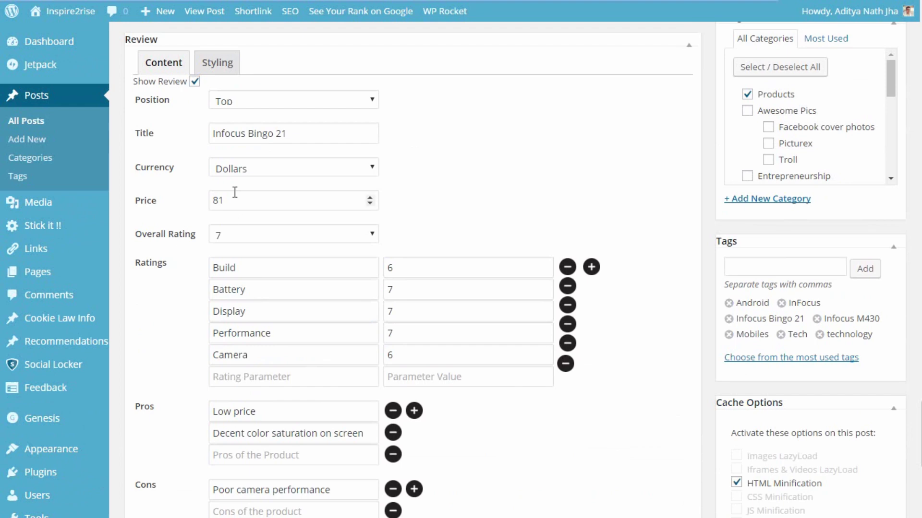
In the Styling options, leave the review, specs, Try Now and summary button labels blank, clearing the trial 'custom' summary text.
{"action": "left_click", "coordinate": [213, 62]}
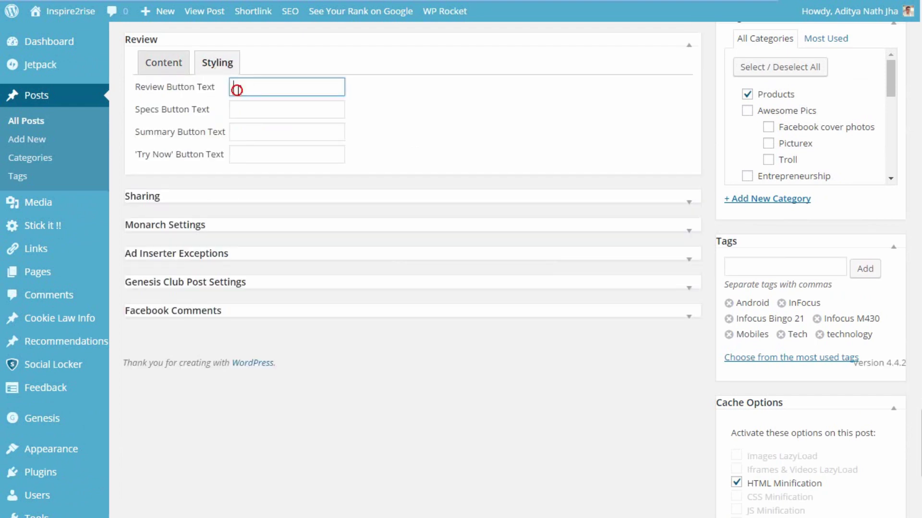
{"action": "left_click", "coordinate": [245, 106]}
{"action": "left_click", "coordinate": [241, 132]}
{"action": "left_click", "coordinate": [241, 154]}
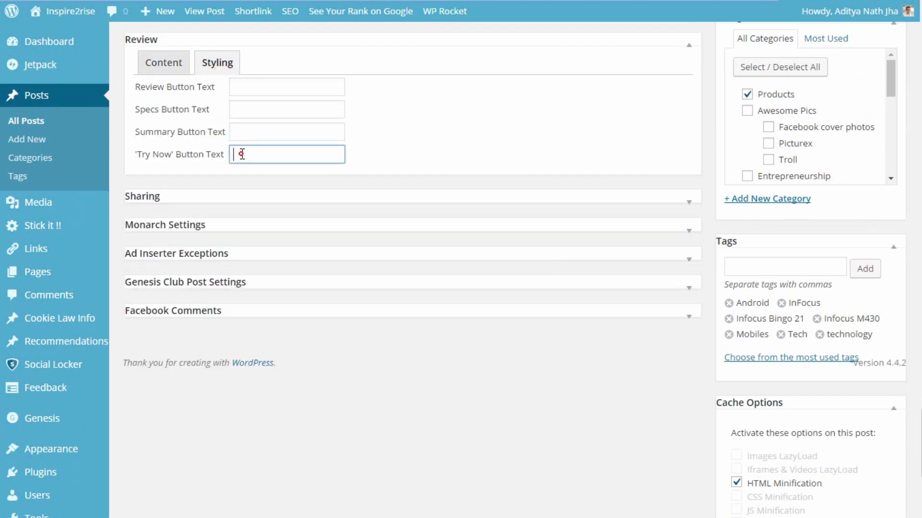
{"action": "scroll", "coordinate": [260, 191], "scroll_direction": "up", "scroll_amount": 1}
{"action": "scroll", "coordinate": [260, 191], "scroll_direction": "up", "scroll_amount": 3}
{"action": "left_click", "coordinate": [247, 273]}
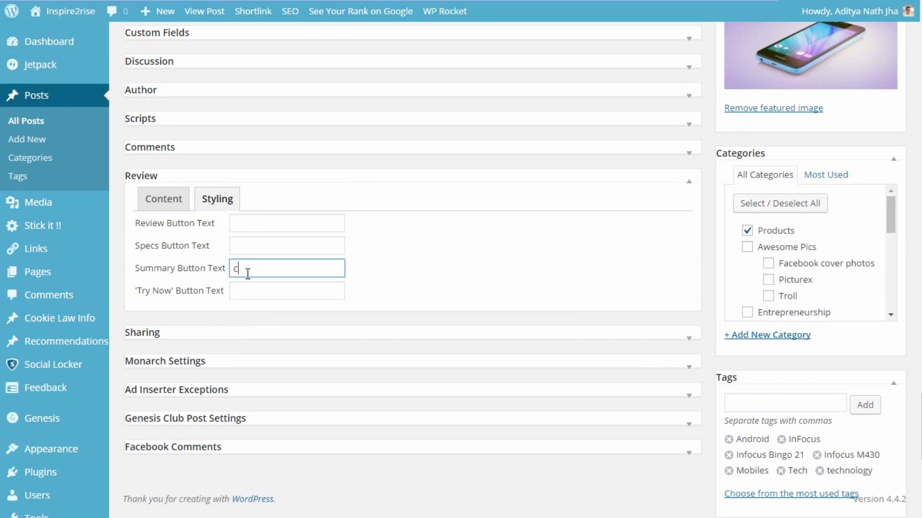
{"action": "type", "text": "custom :)"}
{"action": "key", "text": "ctrl+a"}
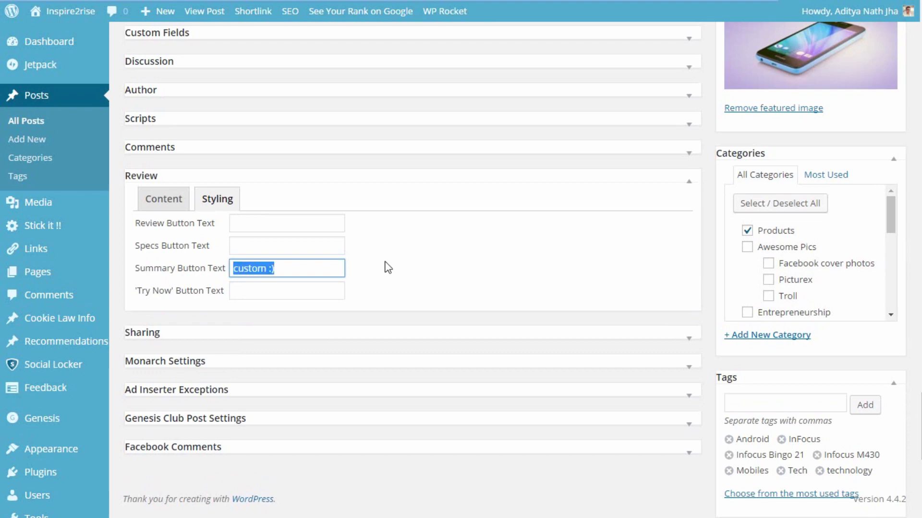
{"action": "key", "text": "BackSpace"}
Go back to the review's Content fields and scroll down to Pros, Cons and Summary.
{"action": "left_click", "coordinate": [384, 264]}
{"action": "left_click", "coordinate": [164, 195]}
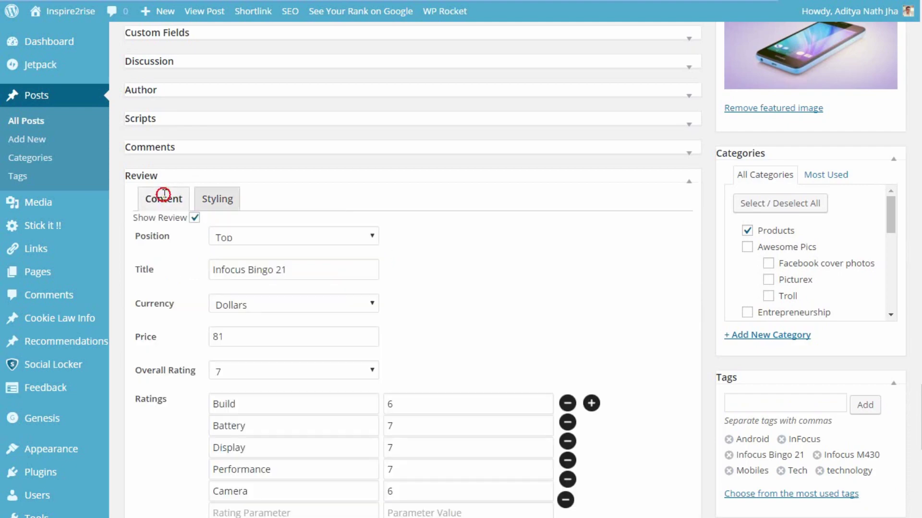
{"action": "scroll", "coordinate": [284, 344], "scroll_direction": "down", "scroll_amount": 8}
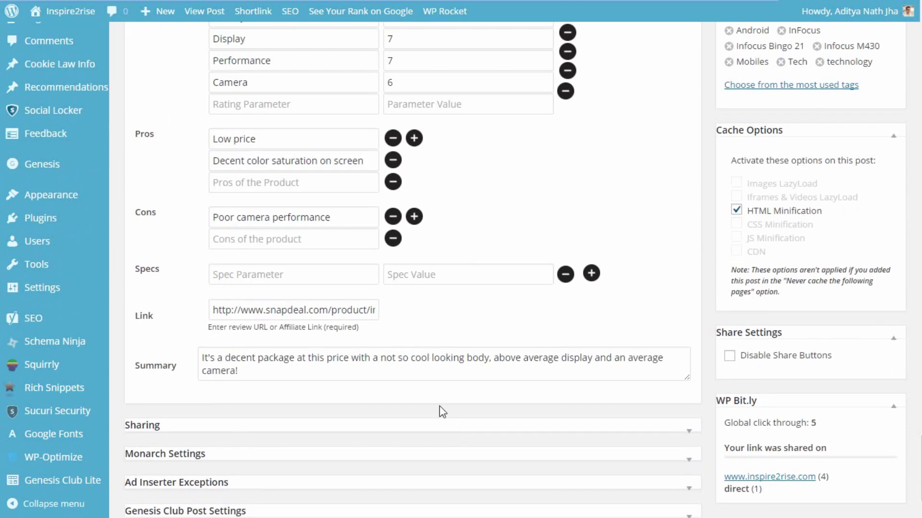
Update the Infocus Bingo 21 review post from the Publish box.
{"action": "scroll", "coordinate": [403, 363], "scroll_direction": "up", "scroll_amount": 15}
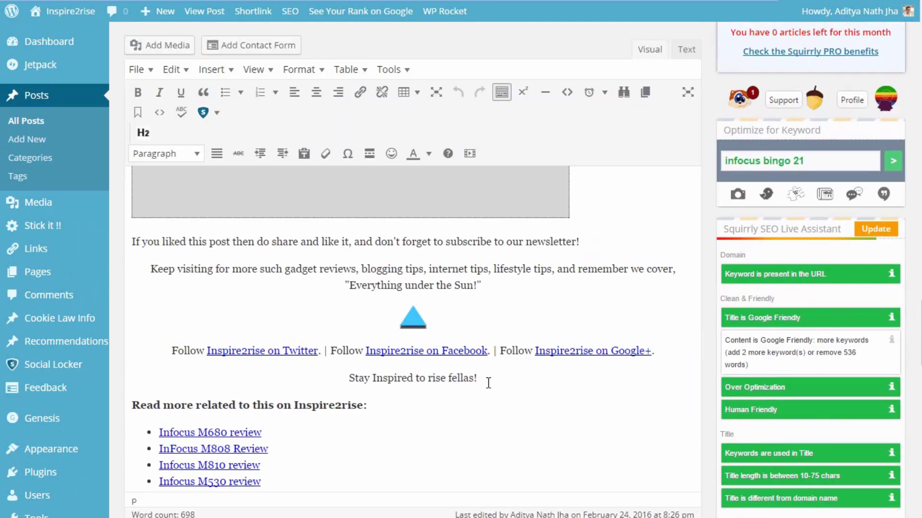
{"action": "scroll", "coordinate": [488, 382], "scroll_direction": "up", "scroll_amount": 10}
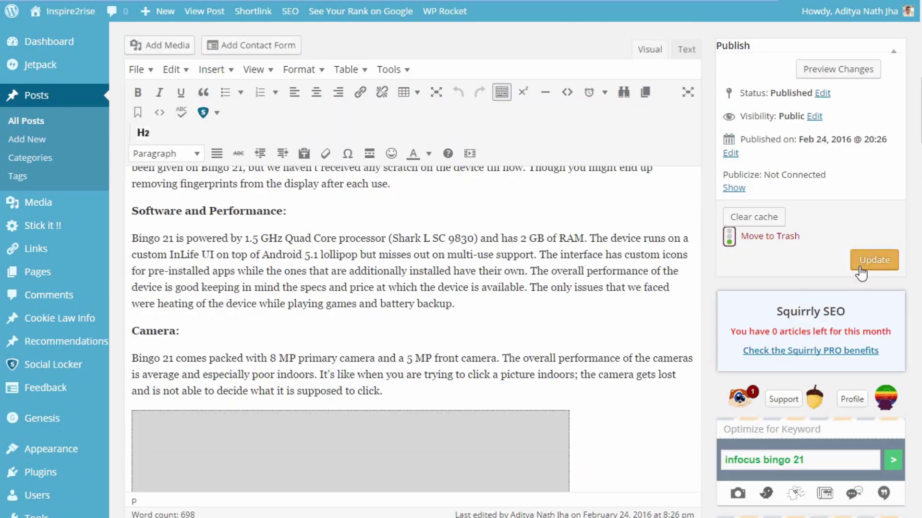
{"action": "left_click", "coordinate": [860, 268]}
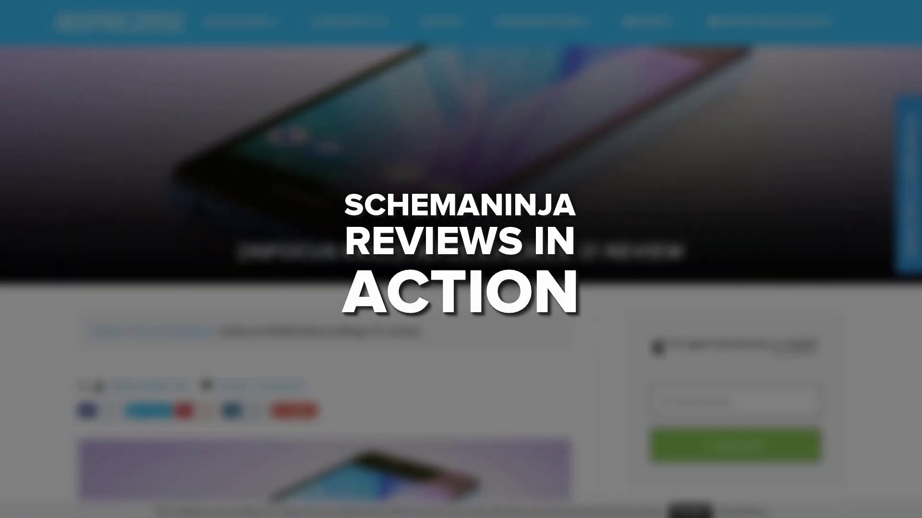
Scroll to the live review box and open its Overview showing the $81 price, 7/10 score and summary.
{"action": "scroll", "coordinate": [461, 274], "scroll_direction": "down", "scroll_amount": 2}
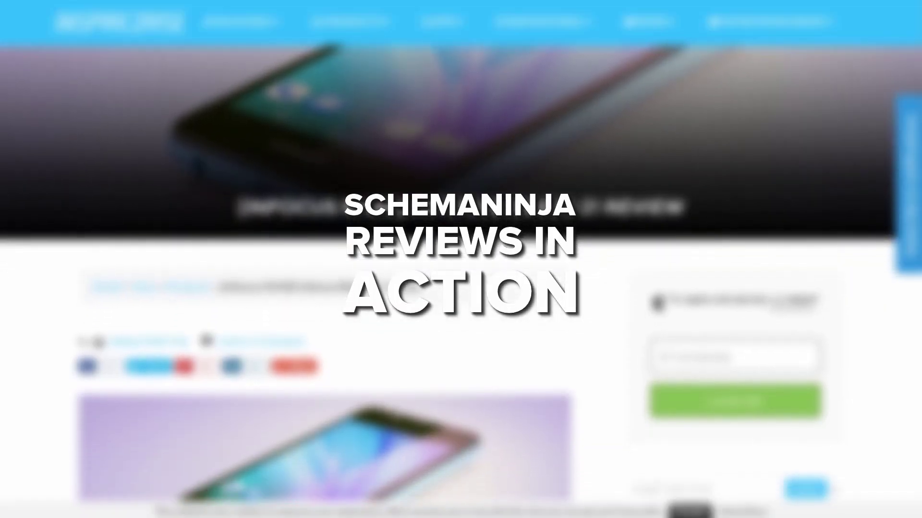
{"action": "scroll", "coordinate": [461, 274], "scroll_direction": "down", "scroll_amount": 2}
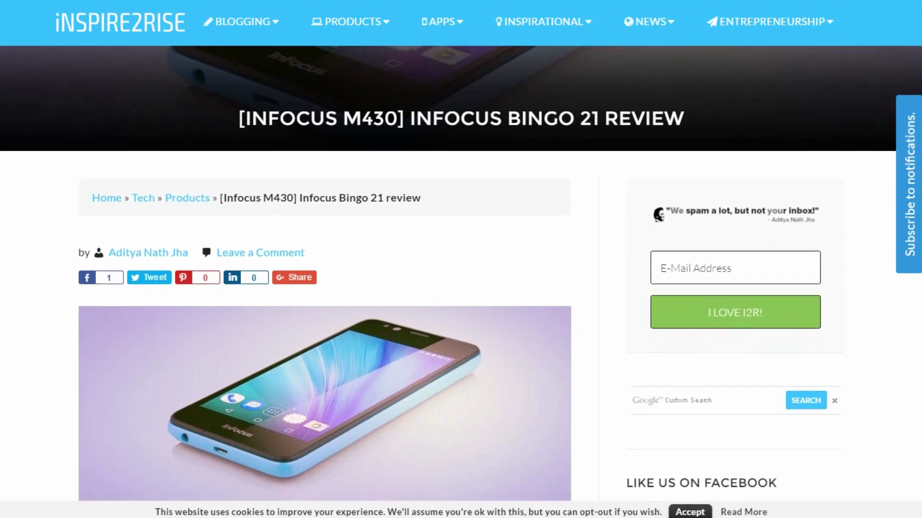
{"action": "scroll", "coordinate": [460, 273], "scroll_direction": "down", "scroll_amount": 2}
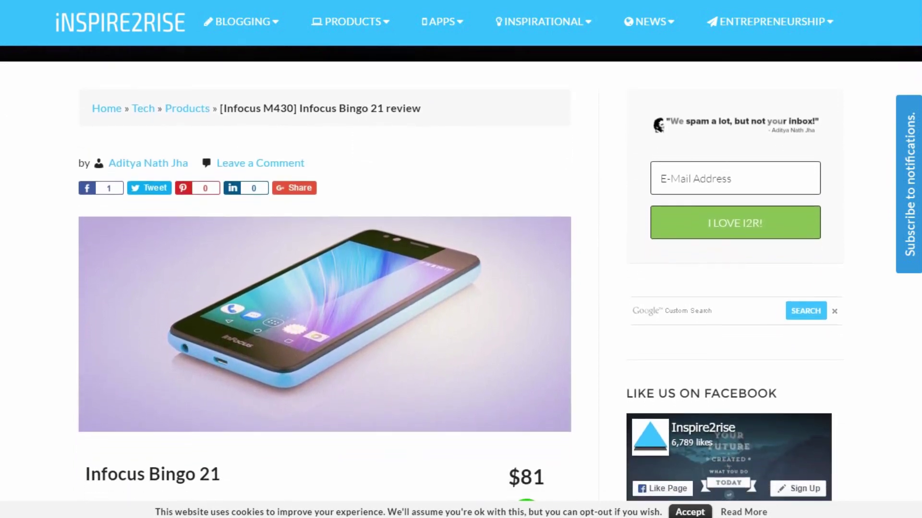
{"action": "scroll", "coordinate": [461, 273], "scroll_direction": "down", "scroll_amount": 2}
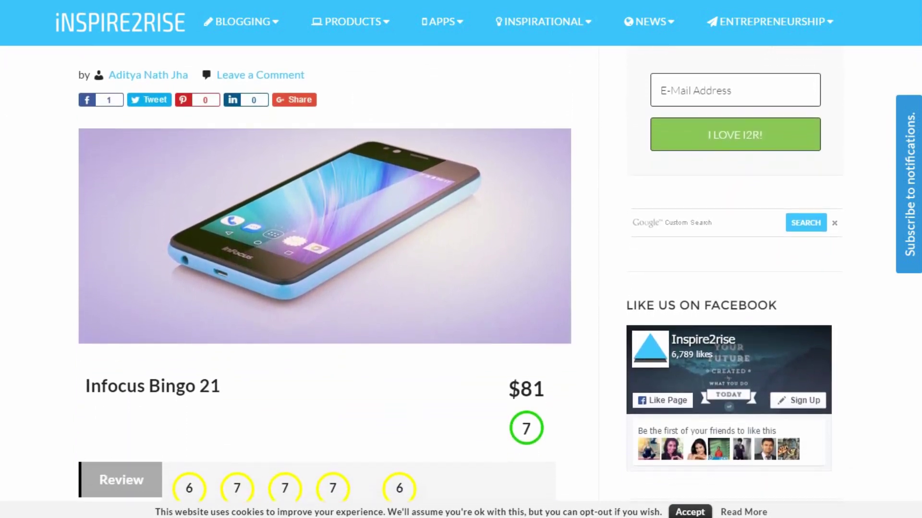
{"action": "scroll", "coordinate": [460, 274], "scroll_direction": "down", "scroll_amount": 2}
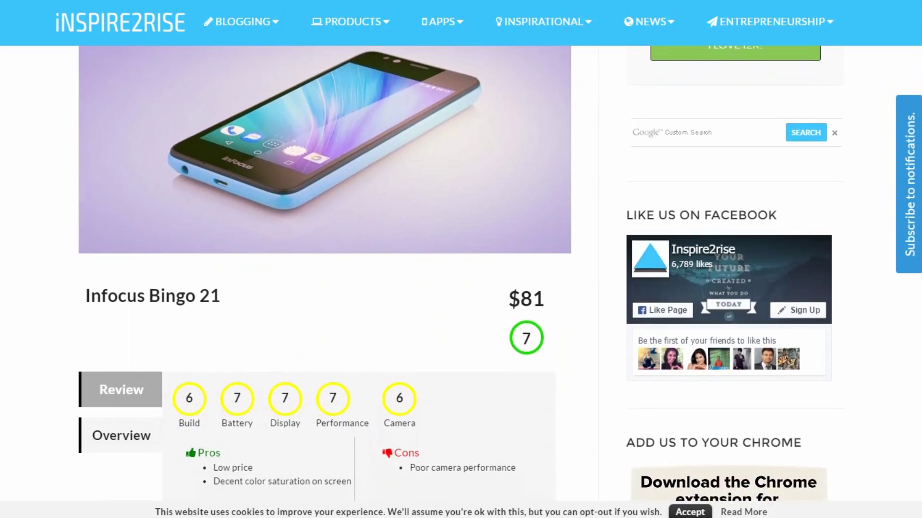
{"action": "scroll", "coordinate": [461, 274], "scroll_direction": "down", "scroll_amount": 2}
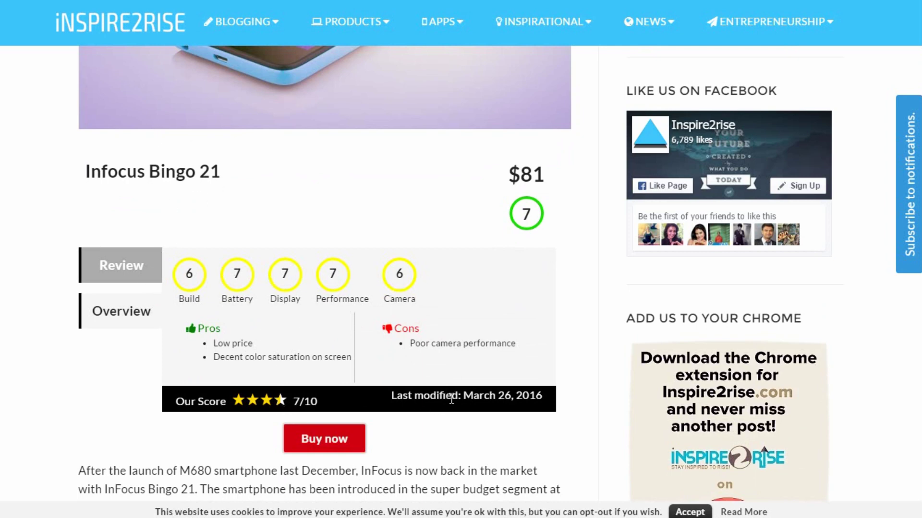
{"action": "left_click", "coordinate": [101, 313]}
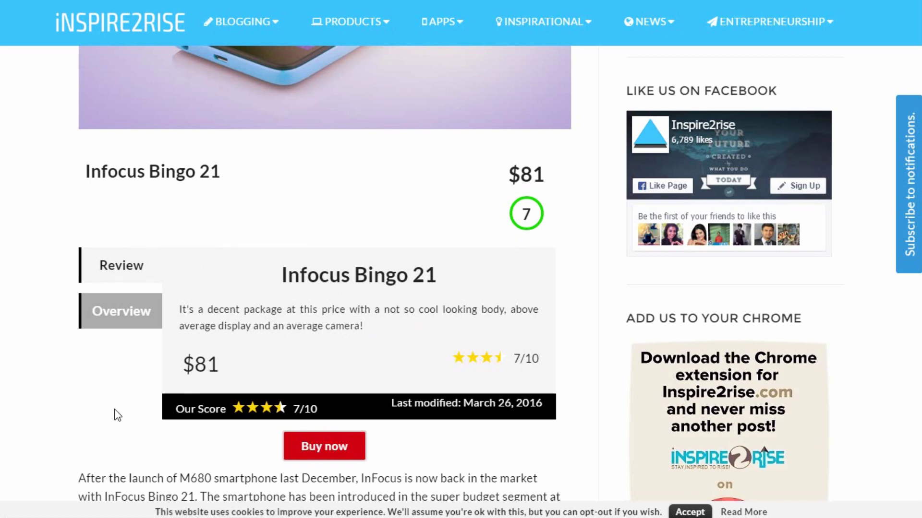
Inspect the Buy now link and select its a.try-link anchor marked nofollow in the Elements panel.
{"action": "right_click", "coordinate": [309, 449]}
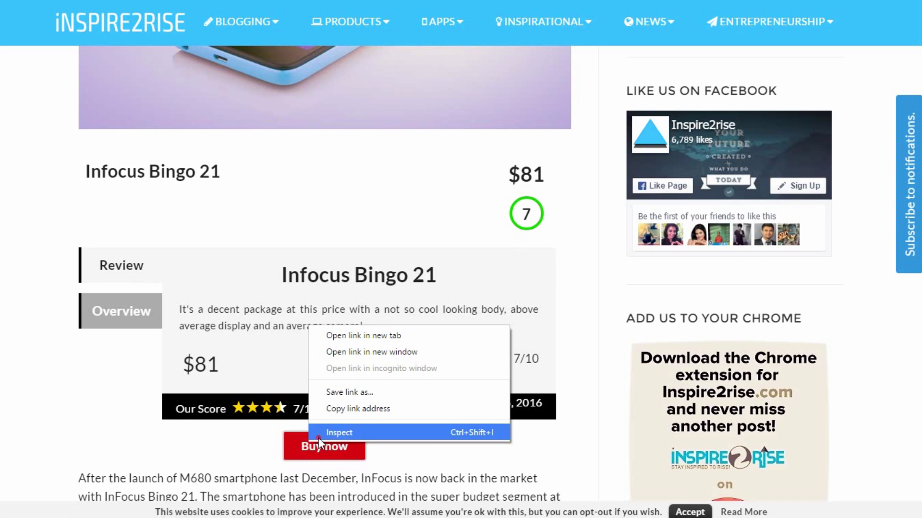
{"action": "left_click", "coordinate": [318, 438]}
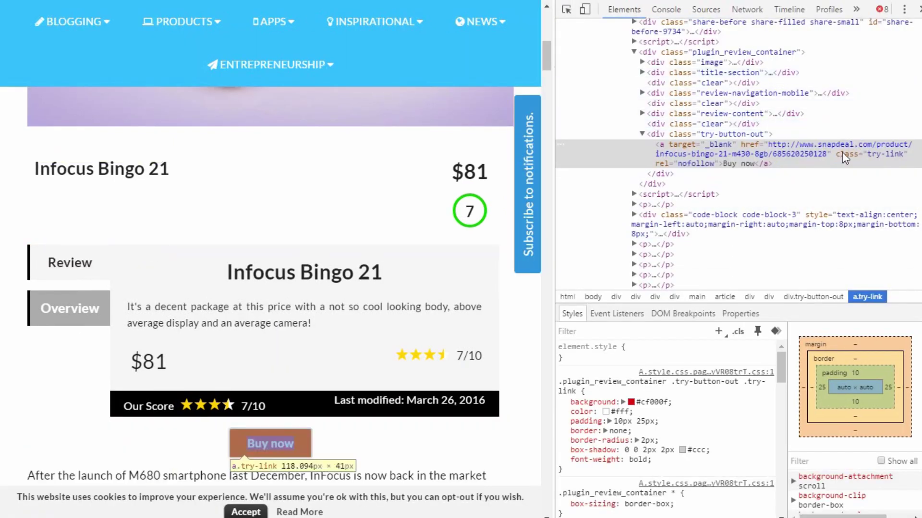
{"action": "left_click", "coordinate": [682, 162]}
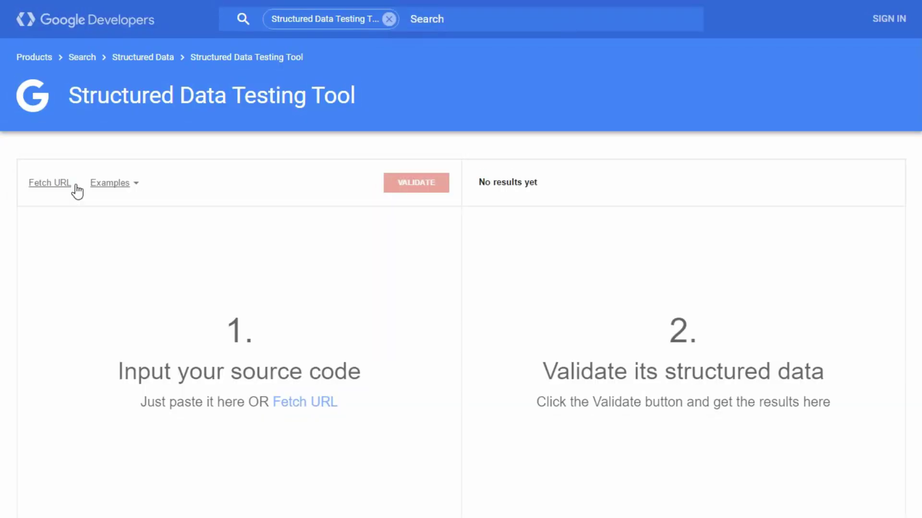
Fetch and validate the review post's URL in the Structured Data Testing Tool.
{"action": "left_click", "coordinate": [60, 184]}
{"action": "right_click", "coordinate": [115, 181]}
{"action": "left_click", "coordinate": [155, 261]}
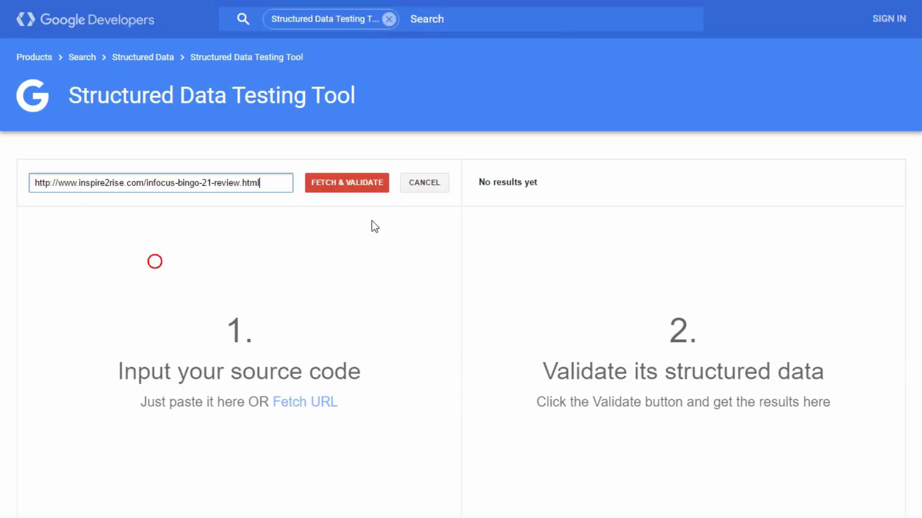
{"action": "left_click", "coordinate": [373, 174]}
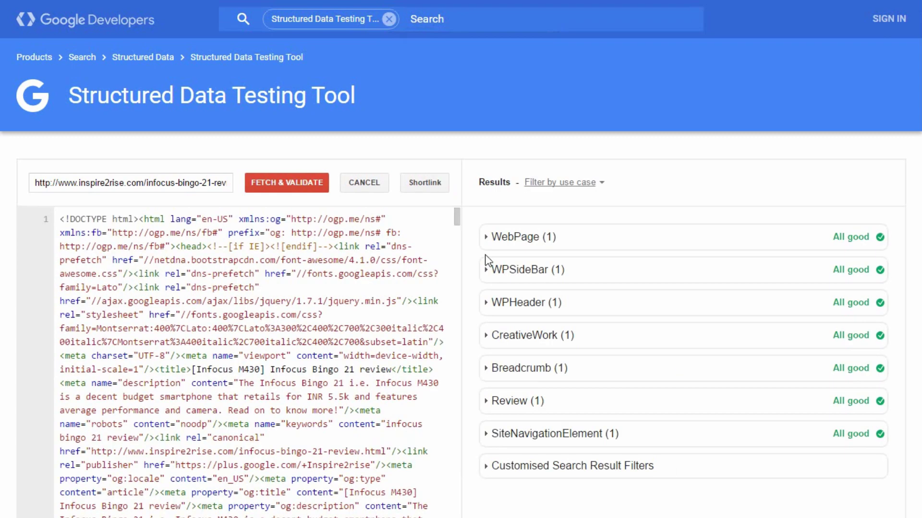
Expand the Review result to show Infocus Bingo 21 with ratingValue 7 of 10.
{"action": "left_click", "coordinate": [552, 402]}
{"action": "scroll", "coordinate": [658, 383], "scroll_direction": "down", "scroll_amount": 3}
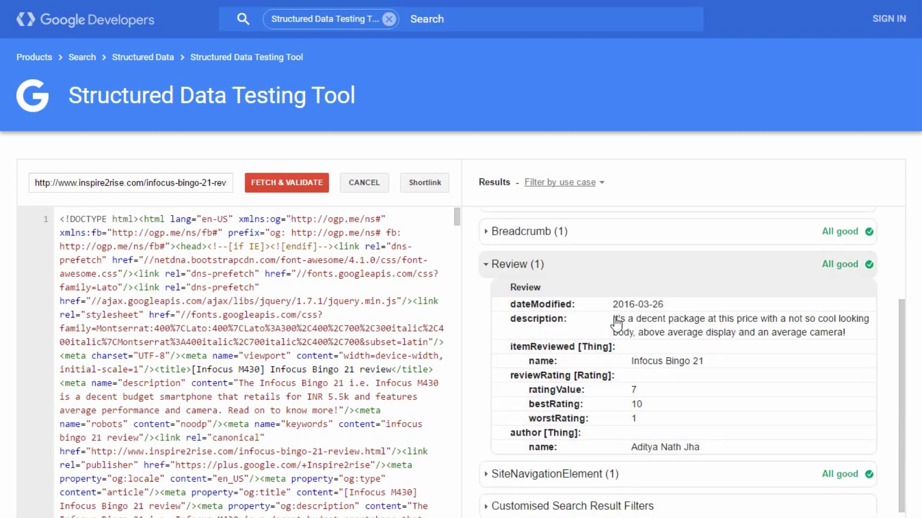
{"action": "scroll", "coordinate": [650, 361], "scroll_direction": "down", "scroll_amount": 3}
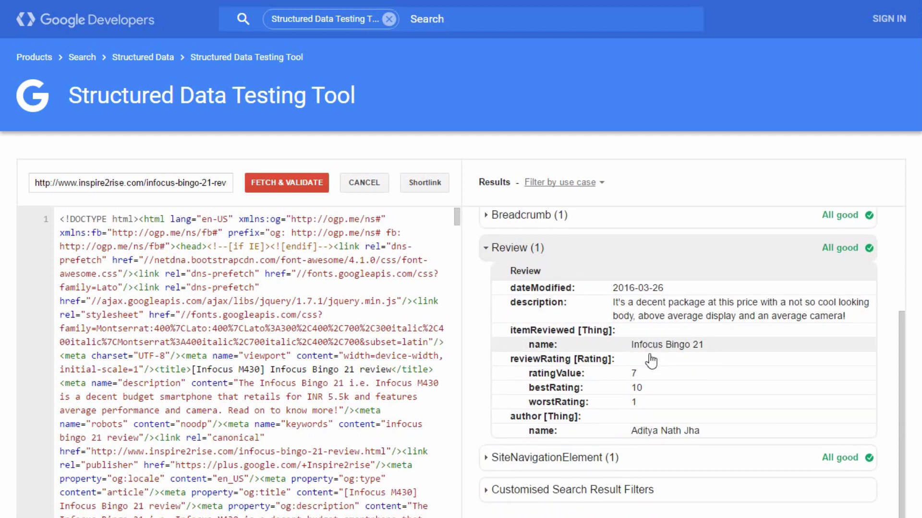